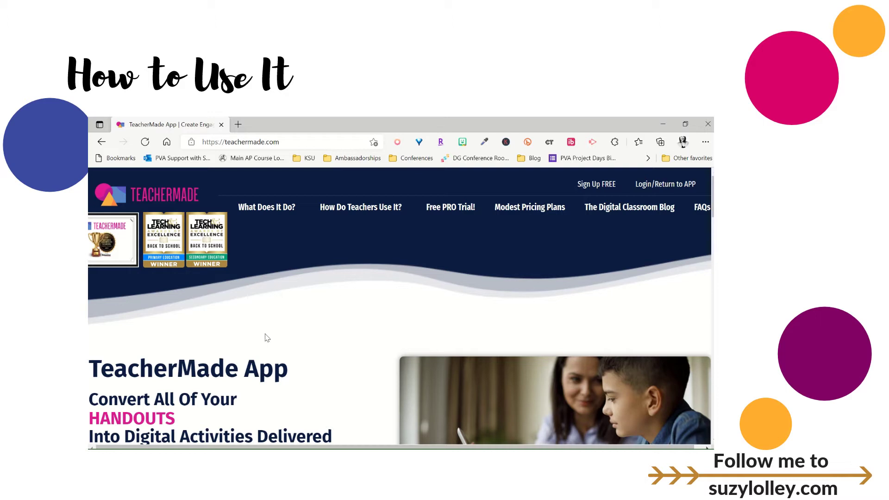
Step: Sign in to TeacherMade with the saved account and start a new blank worksheet
{"action": "left_click", "coordinate": [677, 185]}
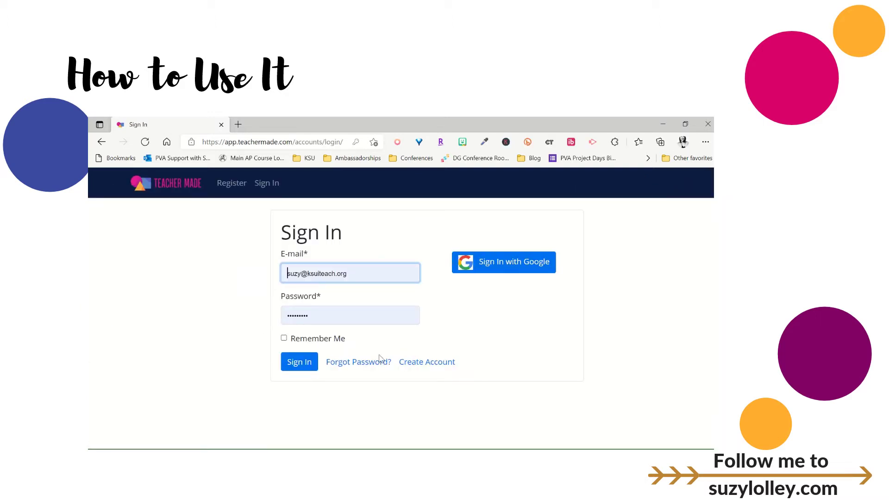
{"action": "left_click", "coordinate": [302, 363]}
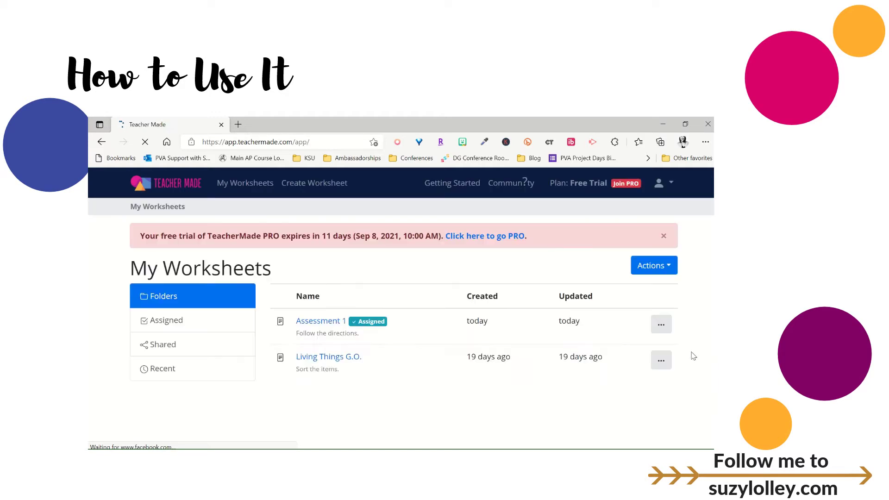
{"action": "left_click", "coordinate": [319, 187]}
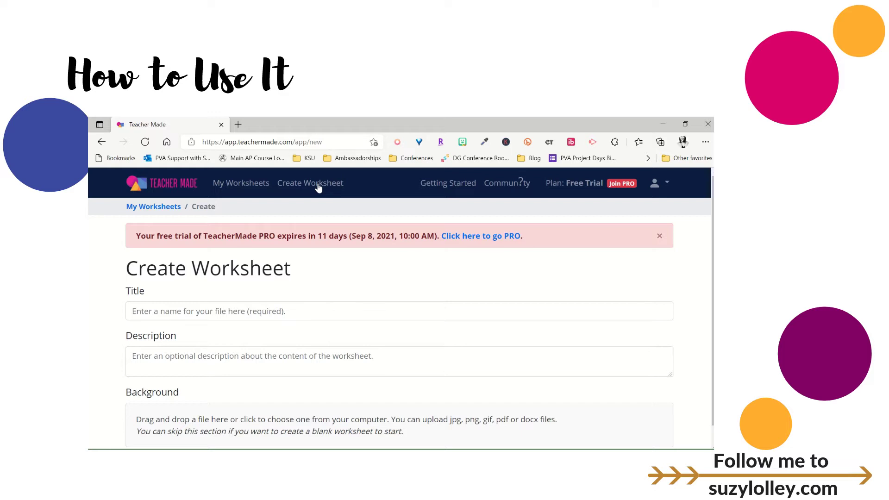
Step: Enter the worksheet title 'Demo 2' and the description 'Directions'
{"action": "left_click", "coordinate": [203, 310]}
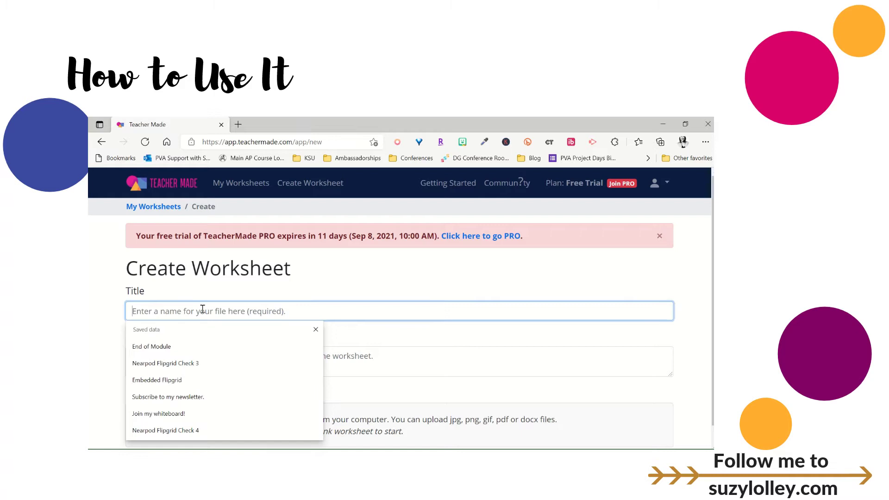
{"action": "type", "text": "Demo "}
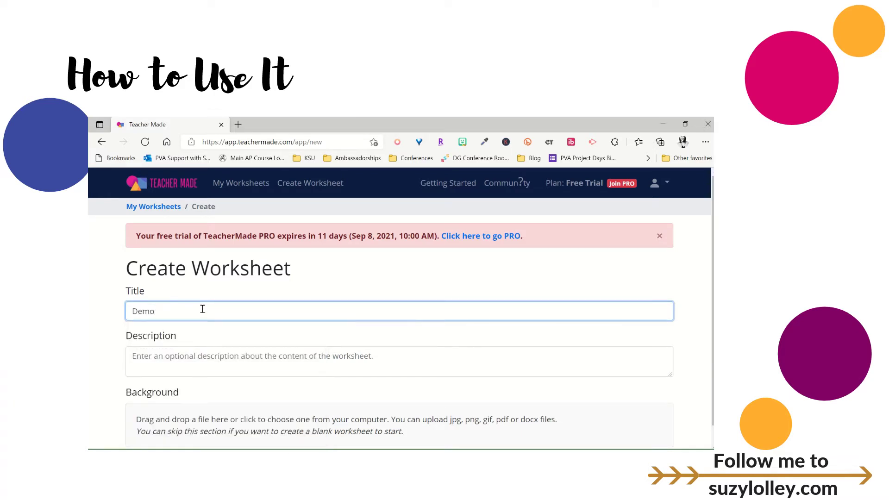
{"action": "type", "text": "2"}
{"action": "scroll", "coordinate": [273, 392], "scroll_direction": "down", "scroll_amount": 1}
{"action": "left_click", "coordinate": [232, 338]}
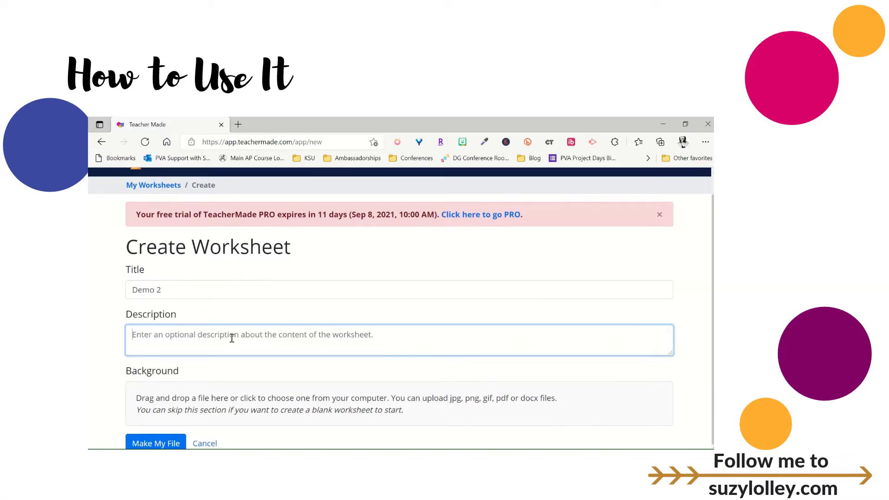
{"action": "type", "text": "Directions"}
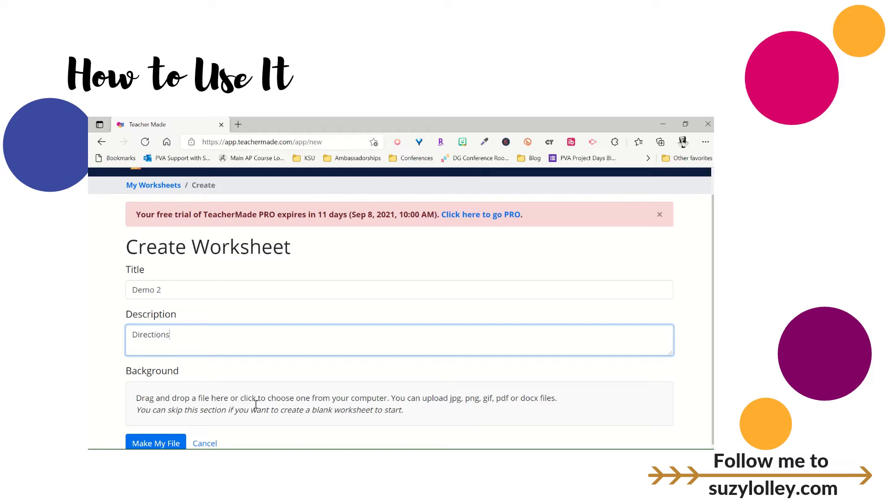
Step: Upload speak quiz 1-25.pdf from the Desktop as the background and create the worksheet
{"action": "left_click", "coordinate": [190, 403]}
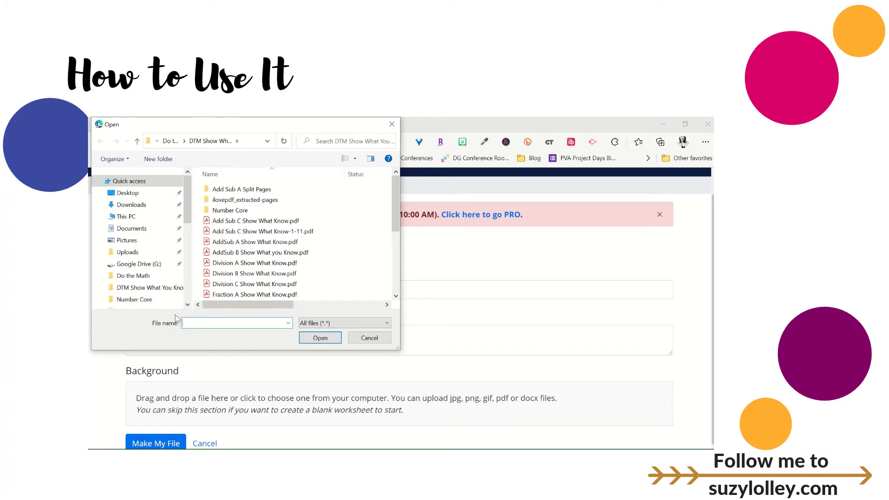
{"action": "left_click", "coordinate": [132, 193]}
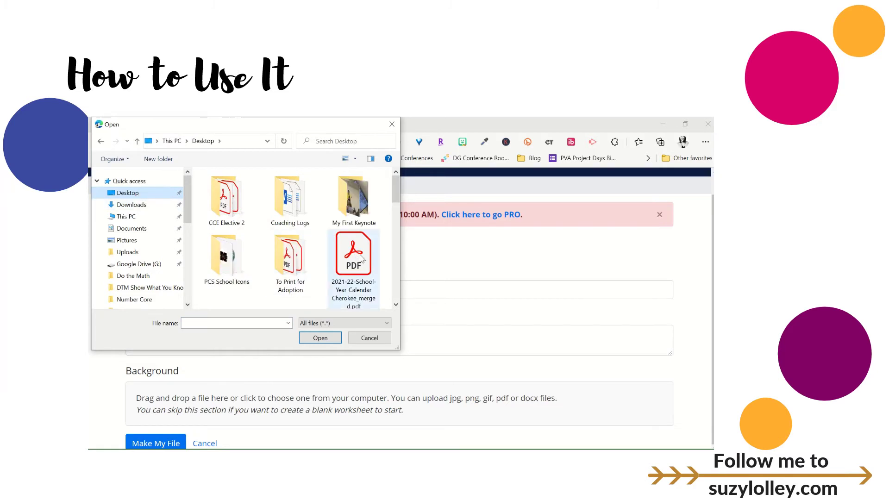
{"action": "scroll", "coordinate": [361, 259], "scroll_direction": "down", "scroll_amount": 3}
{"action": "scroll", "coordinate": [361, 259], "scroll_direction": "down", "scroll_amount": 6}
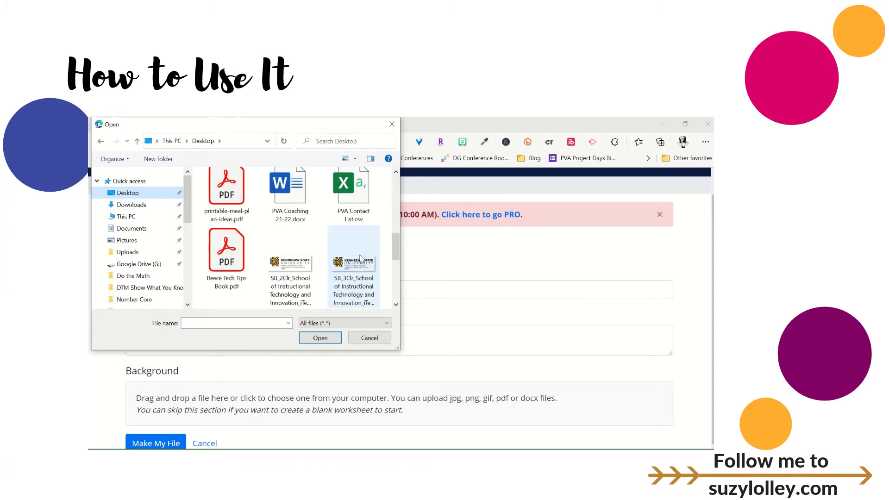
{"action": "scroll", "coordinate": [361, 258], "scroll_direction": "up", "scroll_amount": 6}
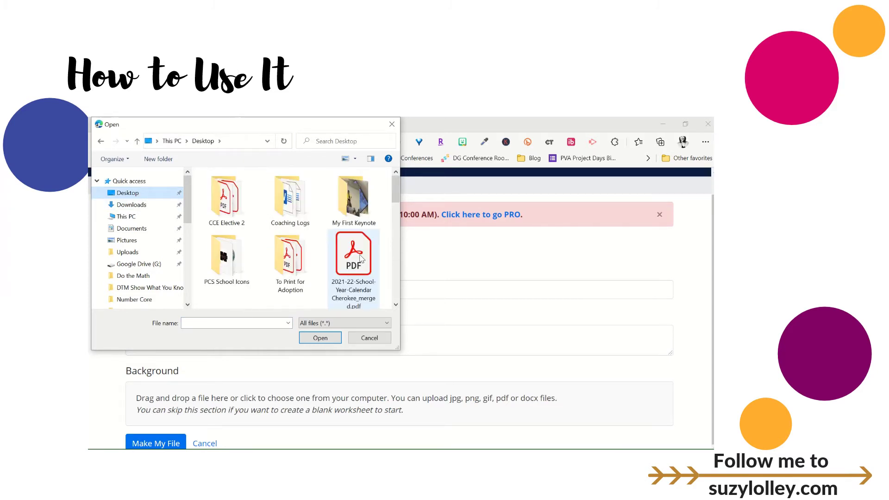
{"action": "scroll", "coordinate": [361, 260], "scroll_direction": "down", "scroll_amount": 8}
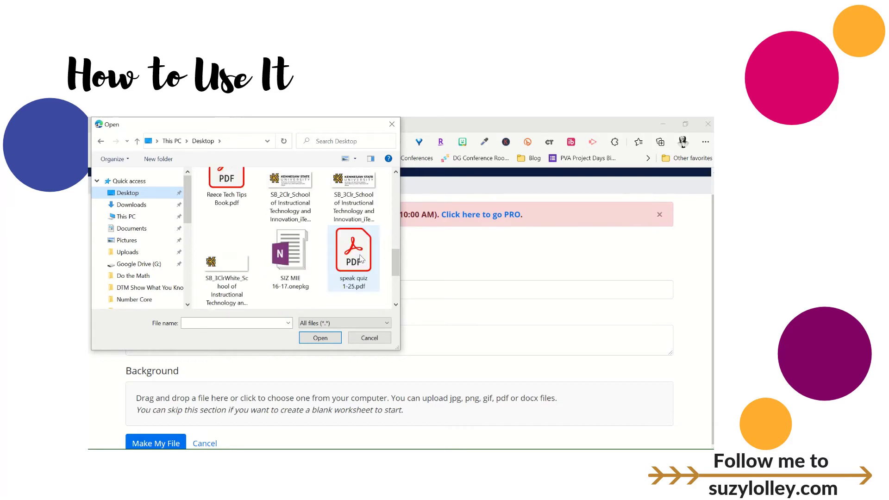
{"action": "scroll", "coordinate": [362, 260], "scroll_direction": "down", "scroll_amount": 3}
{"action": "scroll", "coordinate": [361, 259], "scroll_direction": "up", "scroll_amount": 4}
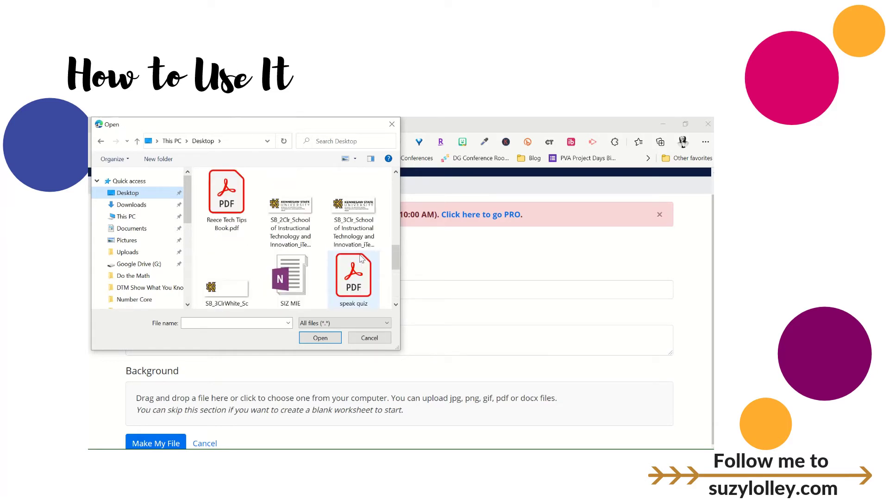
{"action": "scroll", "coordinate": [361, 260], "scroll_direction": "down", "scroll_amount": 1}
{"action": "left_click", "coordinate": [361, 259]}
{"action": "left_click", "coordinate": [320, 337]}
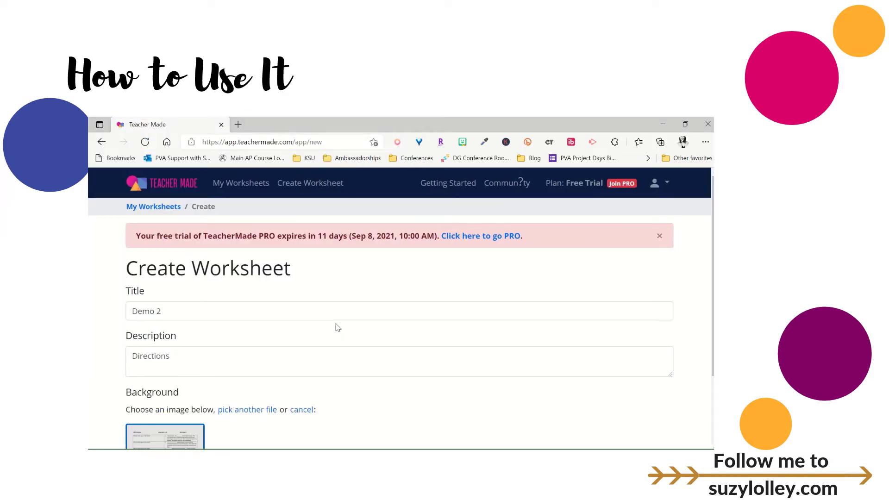
{"action": "scroll", "coordinate": [339, 329], "scroll_direction": "down", "scroll_amount": 3}
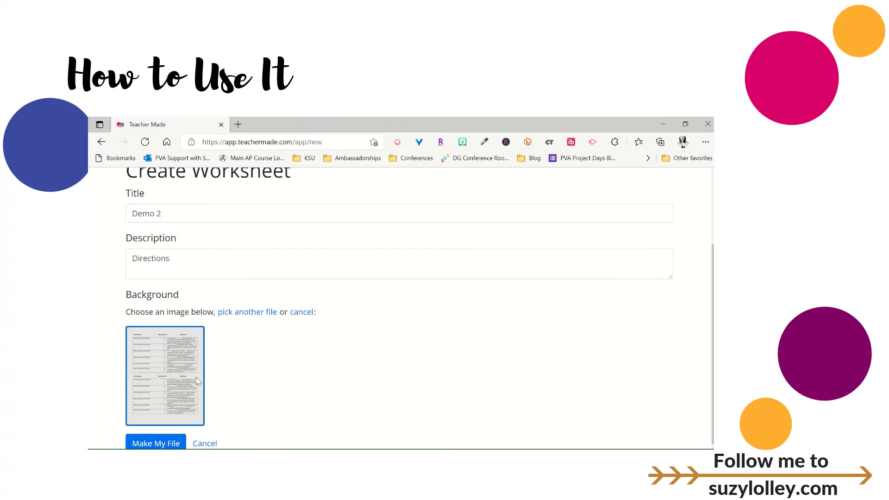
{"action": "left_click", "coordinate": [146, 444]}
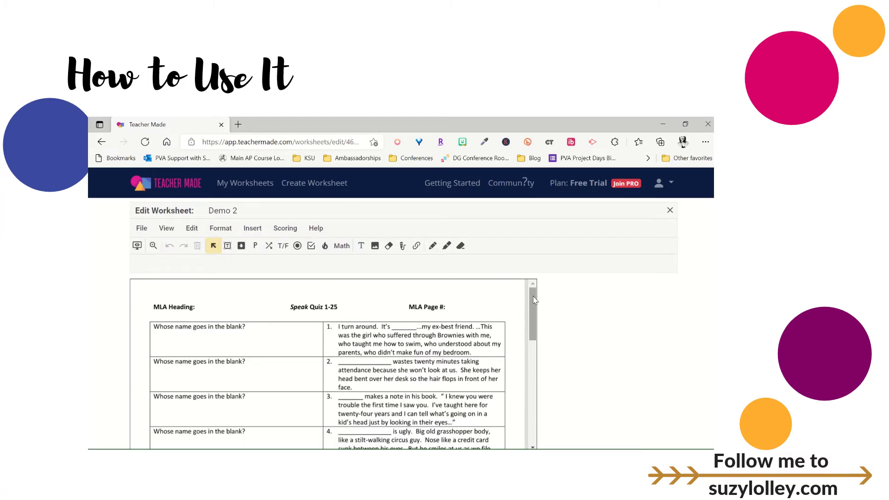
Step: Draw a short-answer box for question 1 worth 10 points with correct answer Bob
{"action": "scroll", "coordinate": [533, 301], "scroll_direction": "down", "scroll_amount": 1}
{"action": "scroll", "coordinate": [533, 301], "scroll_direction": "up", "scroll_amount": 1}
{"action": "left_click_drag", "start_coordinate": [533, 300], "coordinate": [533, 305]}
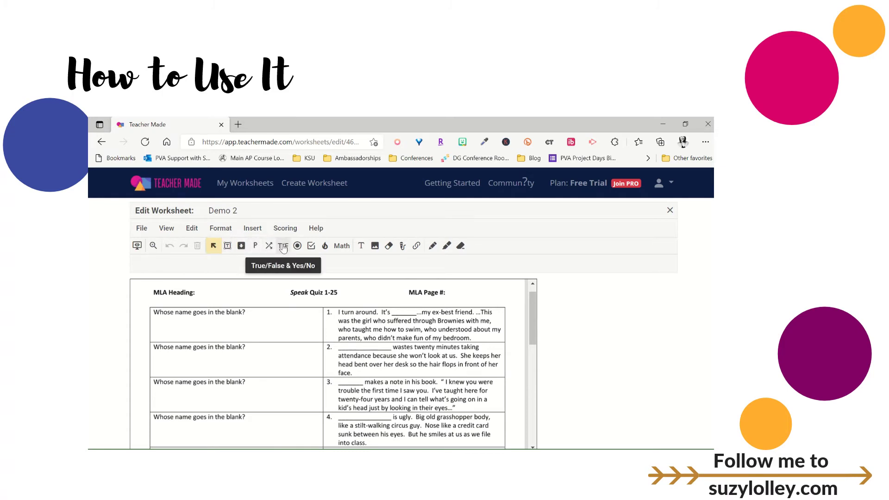
{"action": "left_click", "coordinate": [228, 247]}
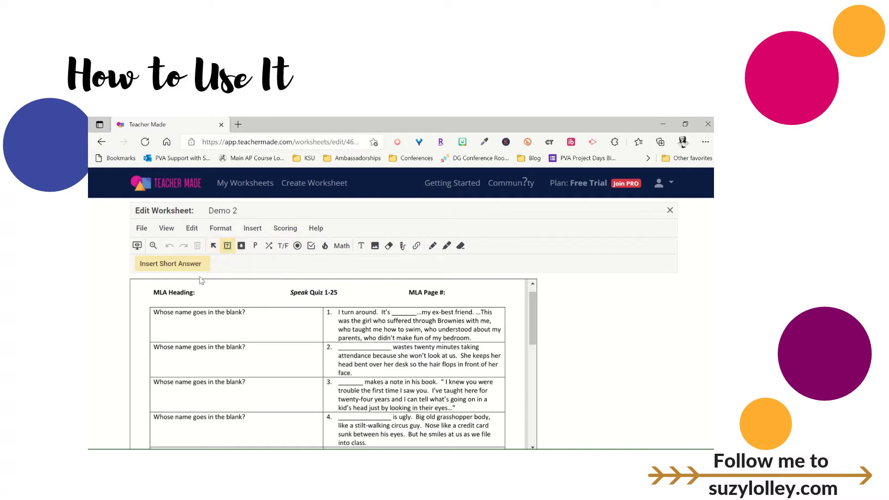
{"action": "left_click_drag", "start_coordinate": [157, 318], "coordinate": [307, 338]}
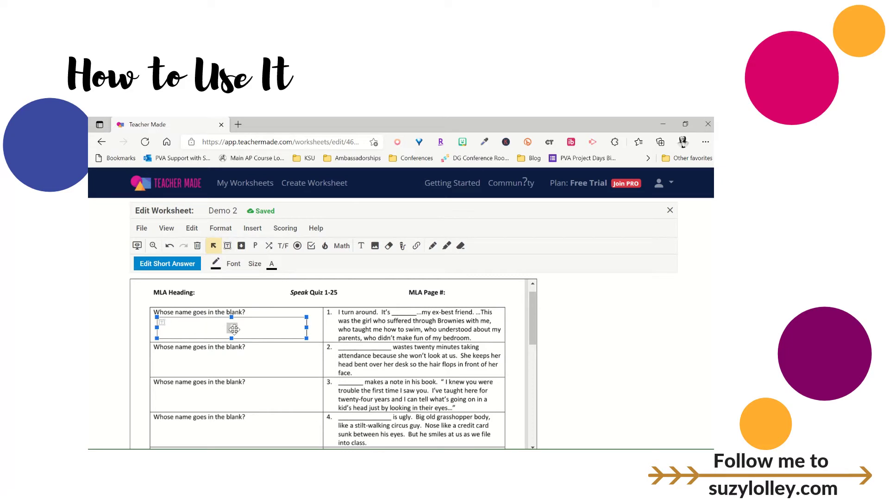
{"action": "left_click", "coordinate": [231, 328]}
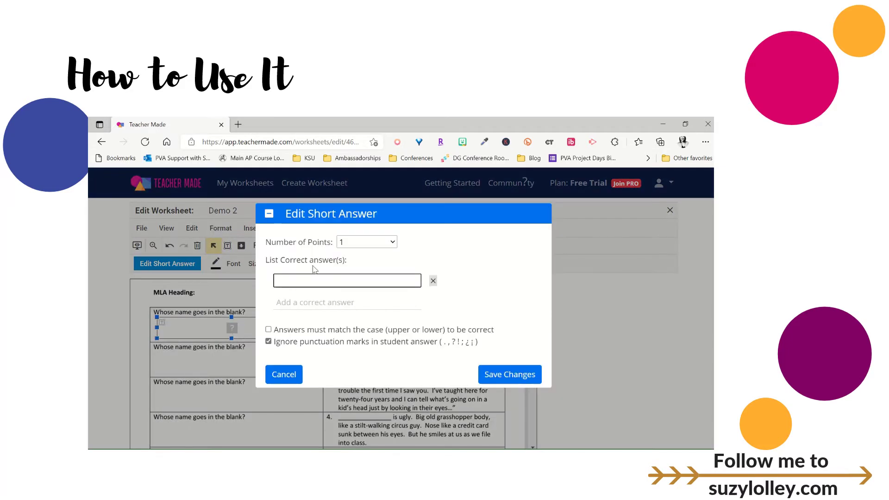
{"action": "left_click", "coordinate": [356, 245]}
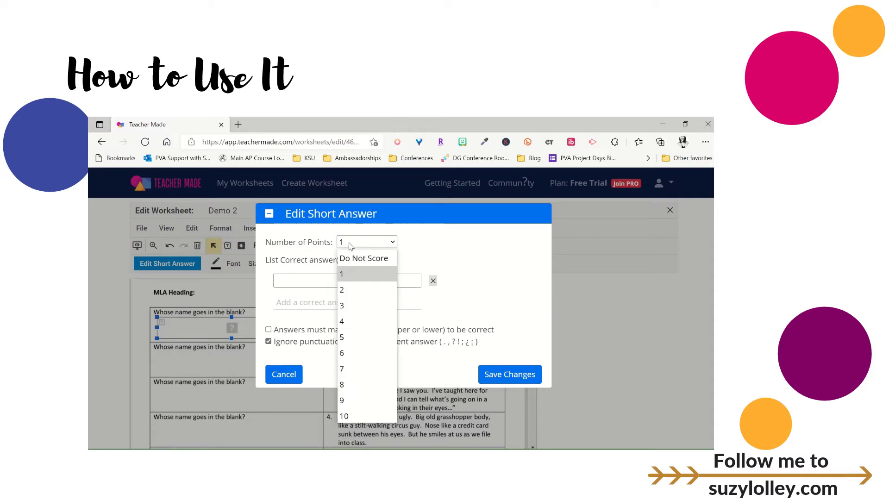
{"action": "left_click", "coordinate": [350, 246]}
{"action": "left_click", "coordinate": [349, 246]}
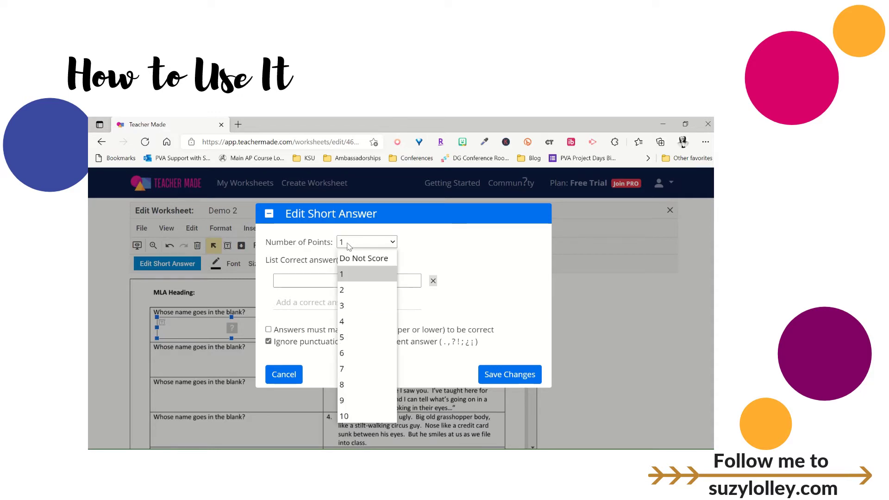
{"action": "left_click", "coordinate": [346, 417]}
{"action": "left_click", "coordinate": [300, 280]}
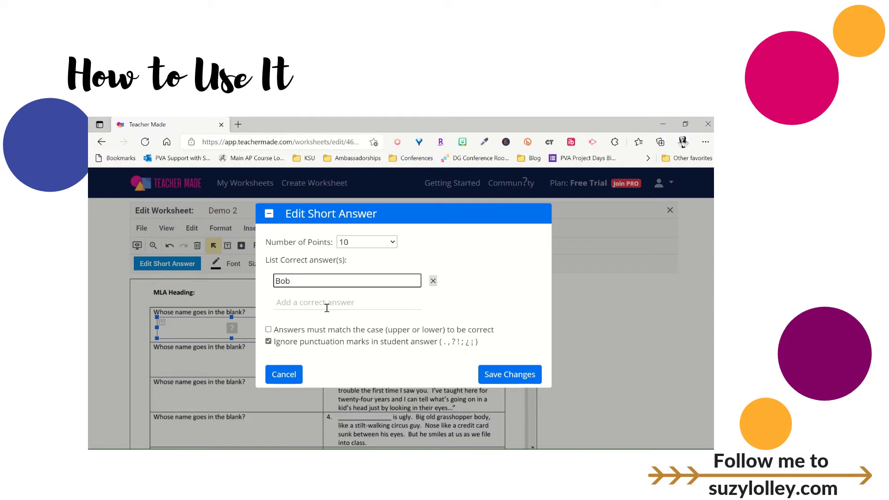
{"action": "left_click", "coordinate": [494, 380]}
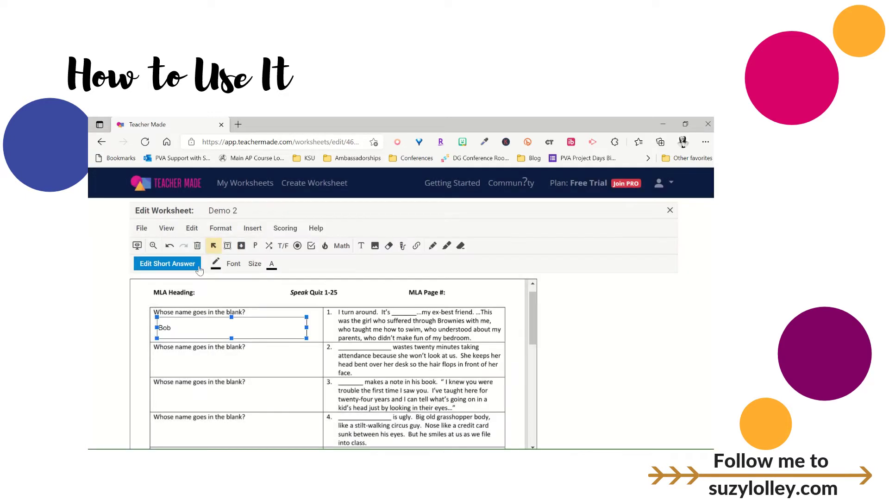
Step: Add a short-answer box for question 2 with correct answer Hair Woman
{"action": "left_click", "coordinate": [229, 249]}
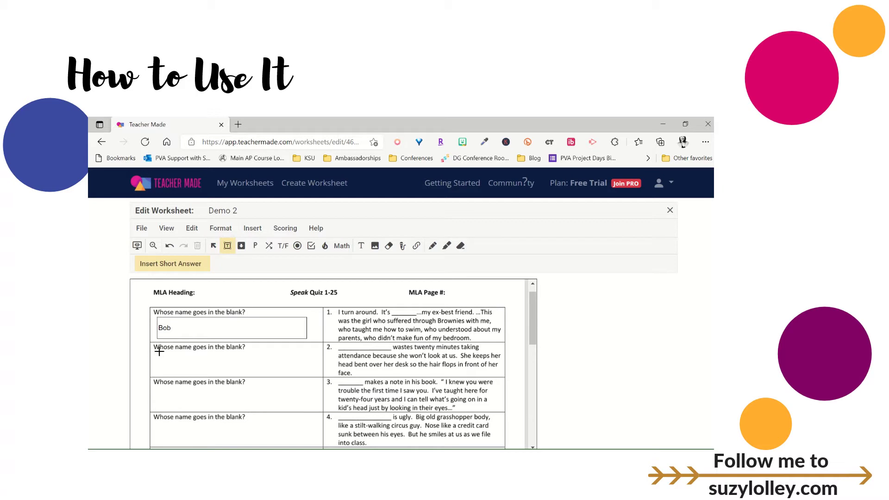
{"action": "left_click", "coordinate": [158, 355]}
{"action": "left_click_drag", "start_coordinate": [235, 362], "coordinate": [309, 373]}
{"action": "double_click", "coordinate": [218, 364]}
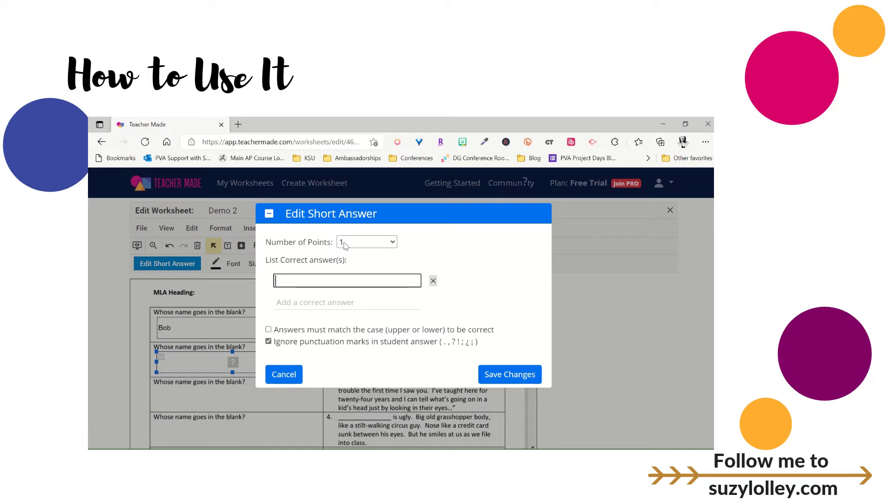
{"action": "type", "text": "Hair Woman"}
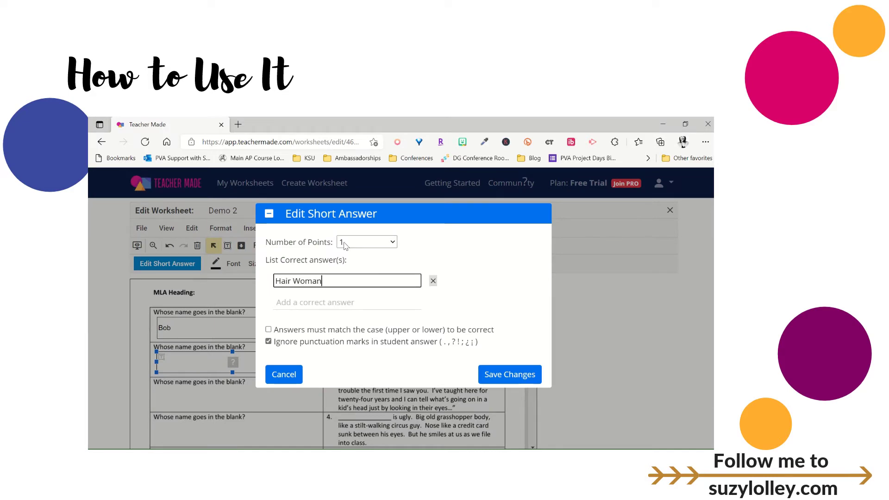
{"action": "left_click", "coordinate": [510, 375]}
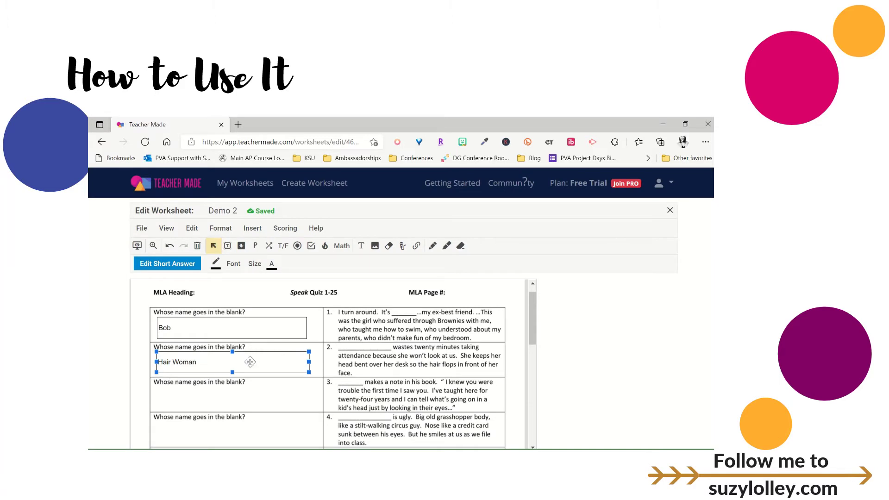
{"action": "mouse_move", "coordinate": [357, 122]}
{"action": "left_click", "coordinate": [337, 136]}
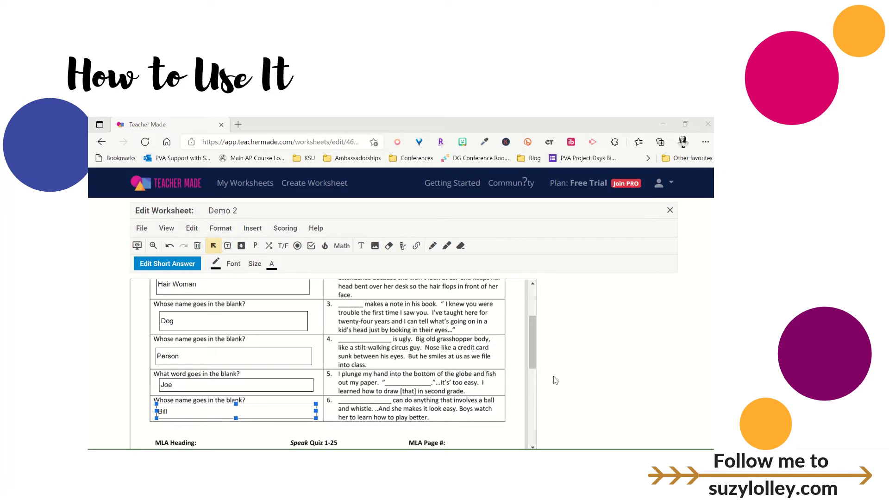
Step: Review the worksheet's scoring options and close them without changes
{"action": "left_click", "coordinate": [286, 229]}
{"action": "mouse_move", "coordinate": [329, 251]}
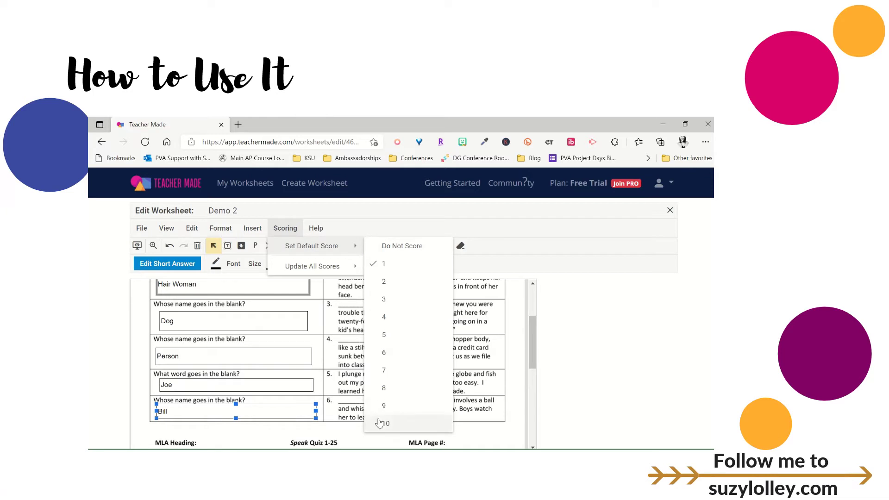
{"action": "mouse_move", "coordinate": [351, 267]}
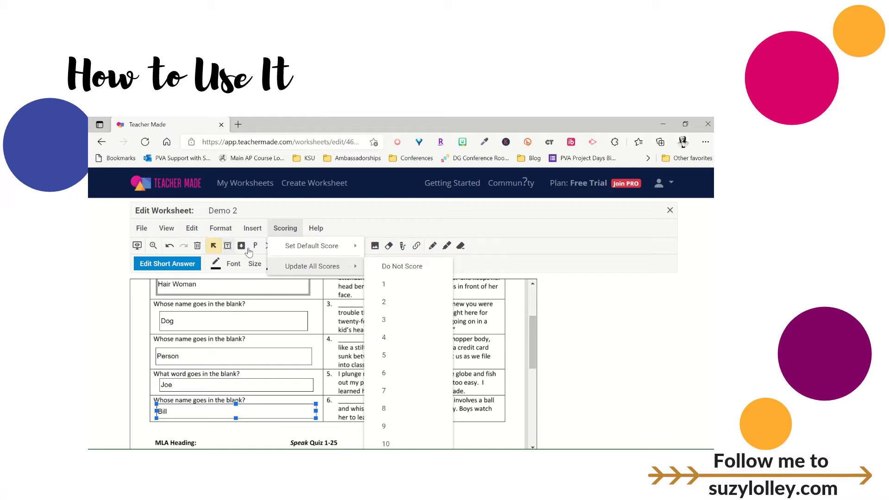
{"action": "left_click", "coordinate": [623, 332]}
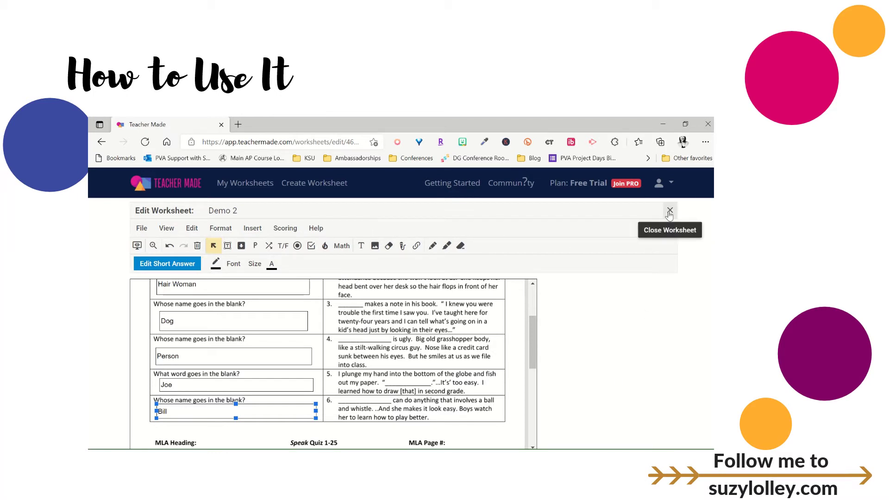
Step: Dismiss the File menu and close the Demo 2 editor to reach Worksheet Detail
{"action": "left_click", "coordinate": [142, 228]}
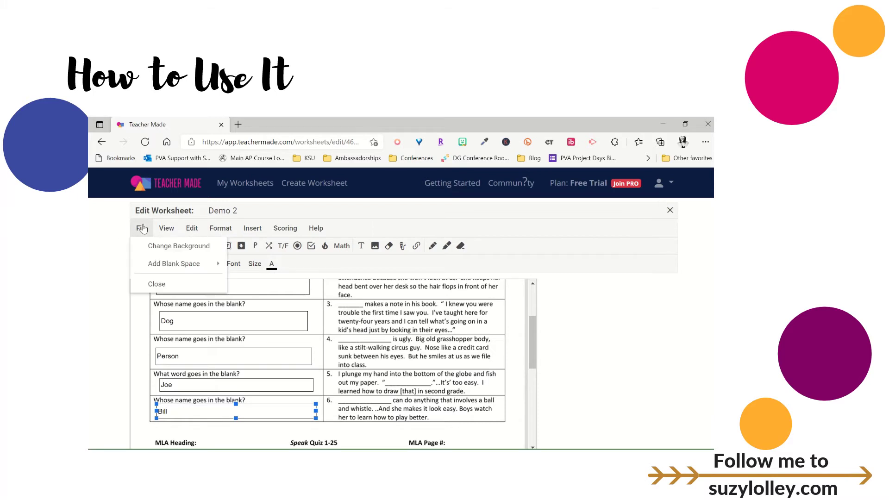
{"action": "left_click", "coordinate": [582, 232]}
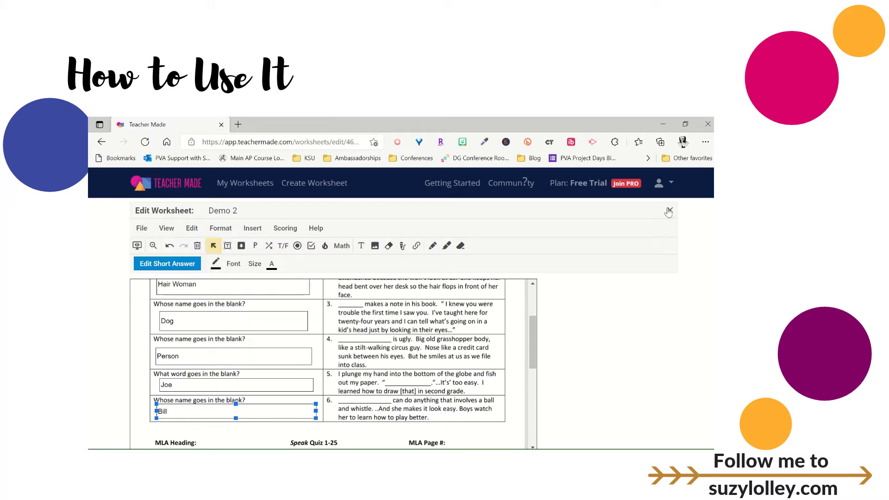
{"action": "left_click", "coordinate": [669, 212]}
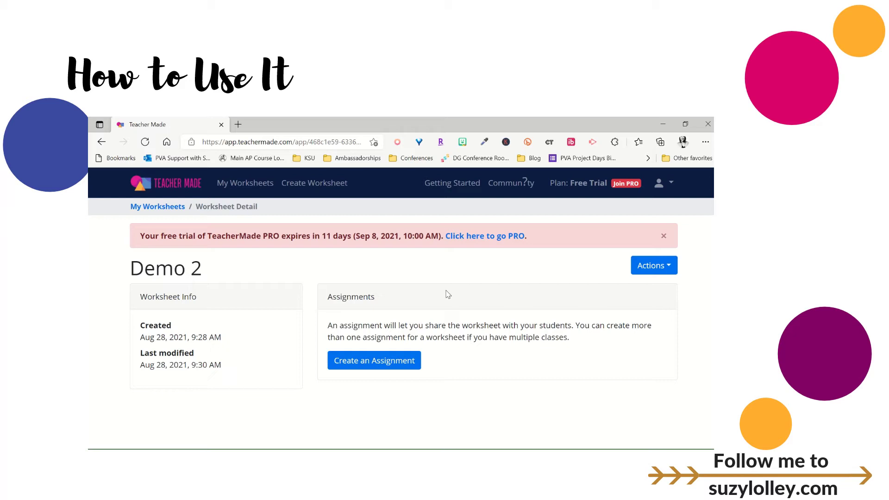
Step: Start a Demo 2 assignment delivered through TeacherMade with name-or-ID student sign-in
{"action": "left_click", "coordinate": [377, 362]}
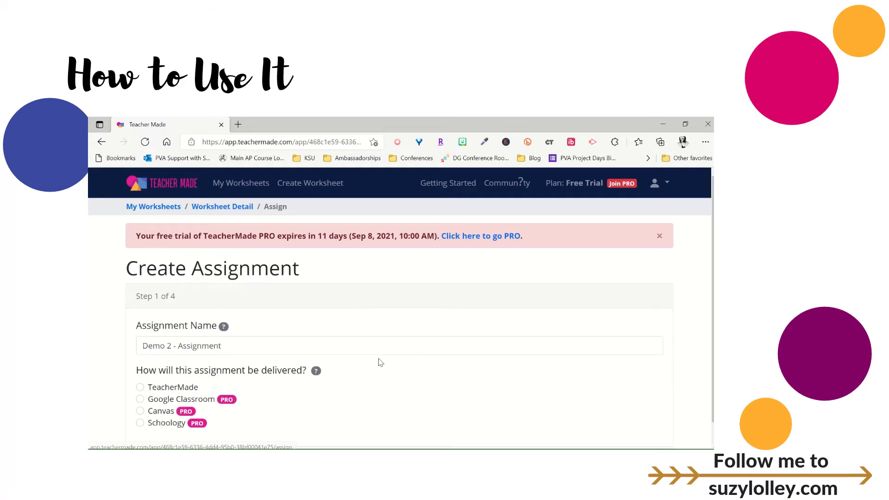
{"action": "scroll", "coordinate": [290, 349], "scroll_direction": "down", "scroll_amount": 1}
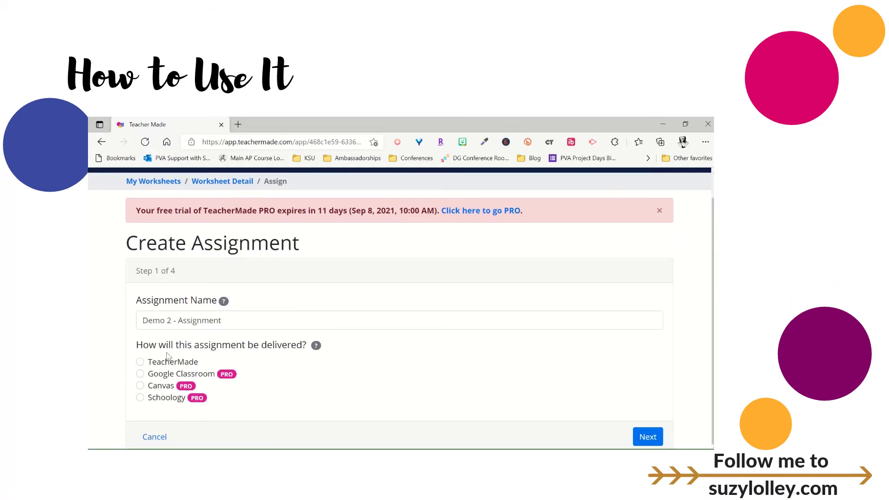
{"action": "left_click", "coordinate": [140, 362]}
{"action": "left_click", "coordinate": [647, 438]}
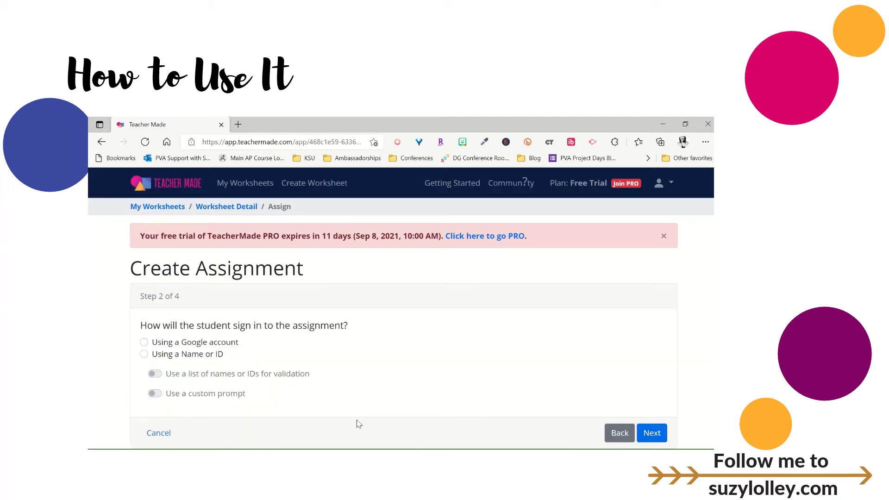
{"action": "left_click", "coordinate": [144, 354]}
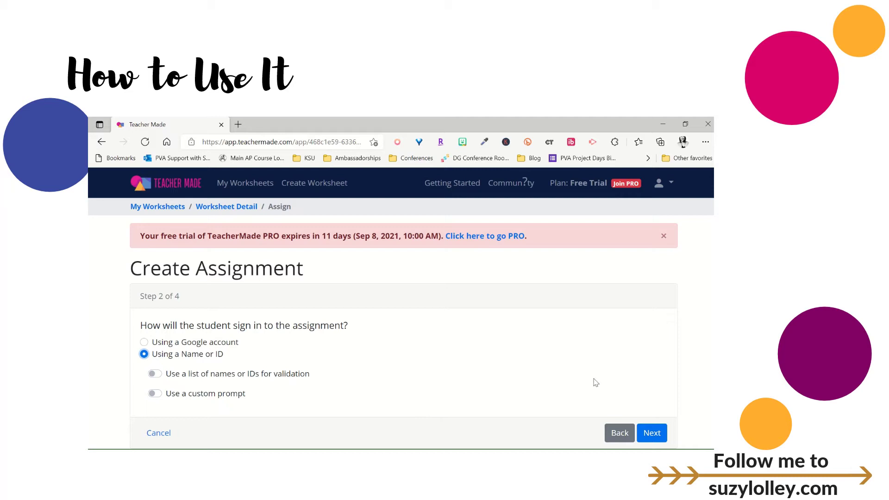
{"action": "left_click", "coordinate": [653, 433]}
Step: Disable student link insertion, save the assignment, and copy its student link
{"action": "scroll", "coordinate": [265, 367], "scroll_direction": "down", "scroll_amount": 2}
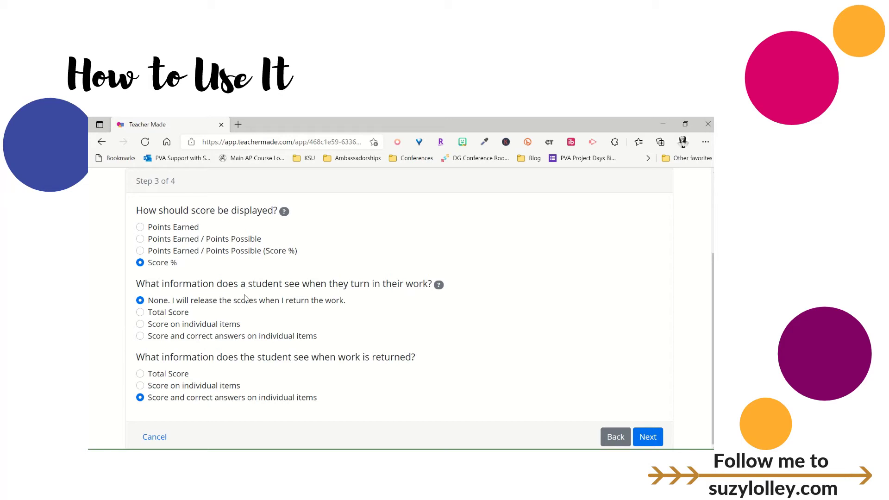
{"action": "left_click", "coordinate": [650, 438]}
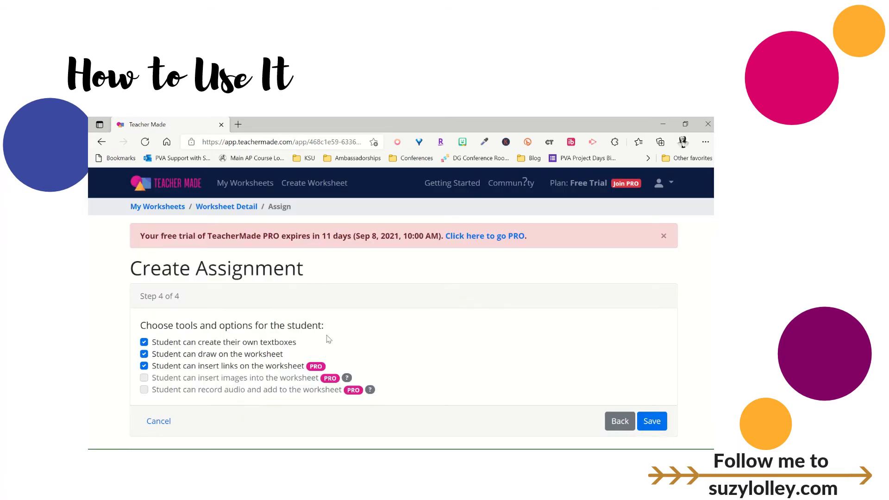
{"action": "left_click", "coordinate": [144, 366]}
{"action": "left_click", "coordinate": [656, 427]}
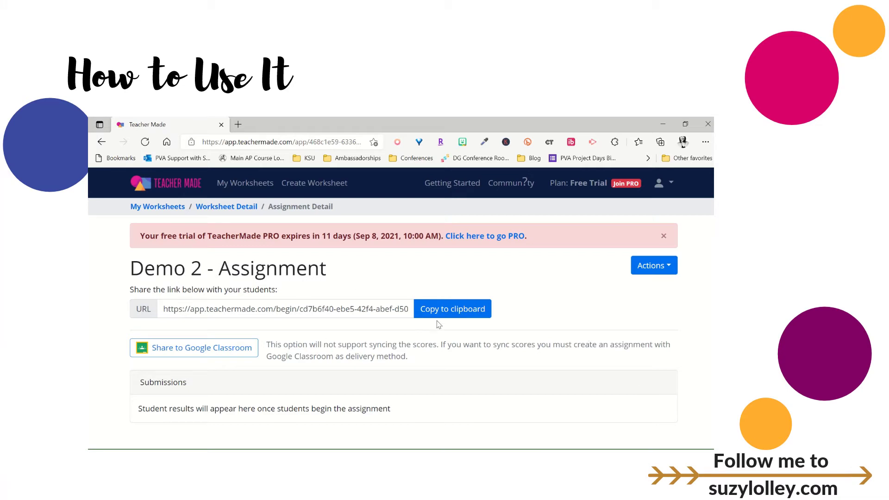
{"action": "left_click", "coordinate": [447, 313]}
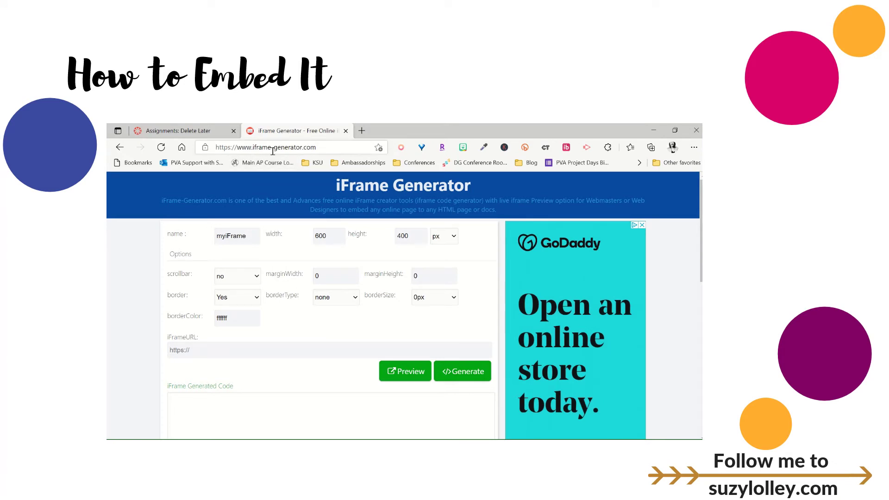
Step: Paste the TeacherMade link into iFrame Generator at 1200 × 800 and copy the generated code
{"action": "key", "text": "ctrl+v"}
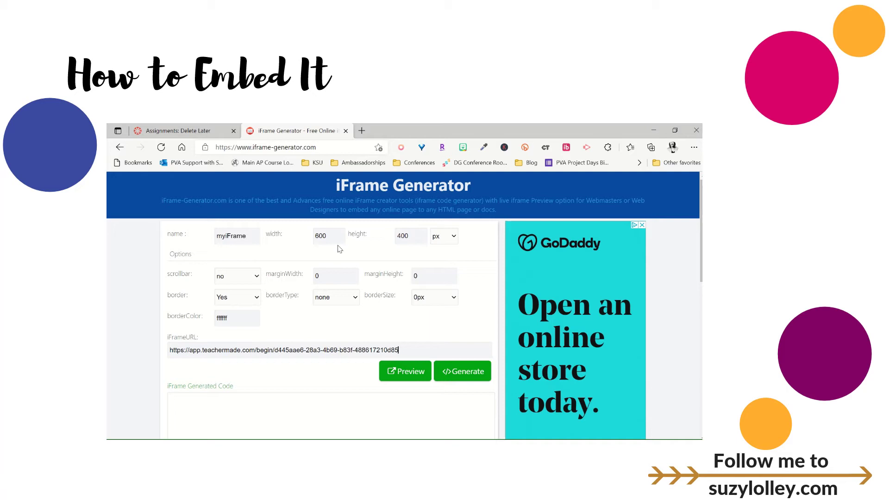
{"action": "left_click_drag", "start_coordinate": [331, 237], "coordinate": [313, 244]}
{"action": "type", "text": "12"}
{"action": "left_click", "coordinate": [462, 373]}
{"action": "scroll", "coordinate": [378, 380], "scroll_direction": "down", "scroll_amount": 1}
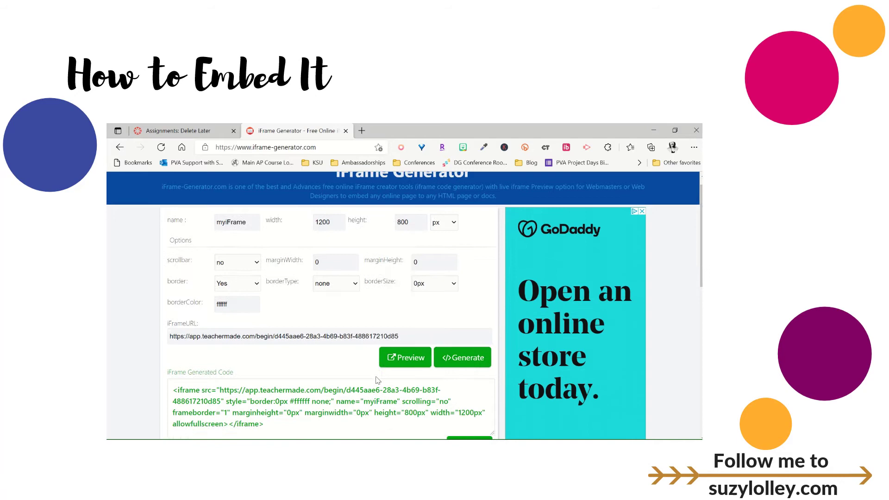
{"action": "scroll", "coordinate": [378, 380], "scroll_direction": "down", "scroll_amount": 2}
{"action": "left_click", "coordinate": [468, 377]}
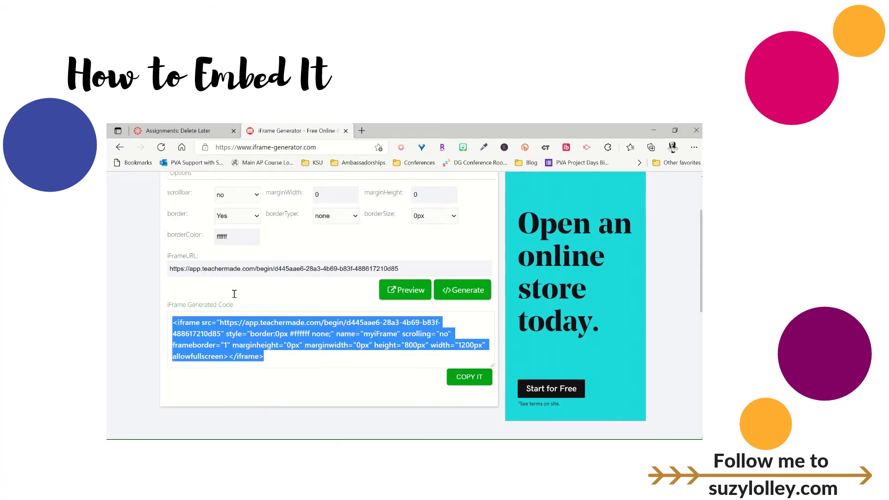
Step: In Canvas Modules, create a new page 'Teachermade Demo 3' inside 3rd Grade Unit 1
{"action": "left_click", "coordinate": [186, 132]}
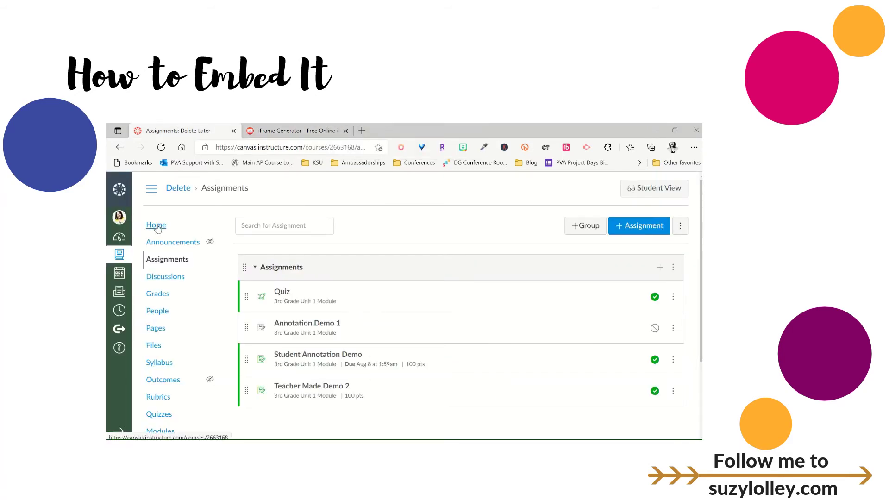
{"action": "scroll", "coordinate": [176, 343], "scroll_direction": "down", "scroll_amount": 3}
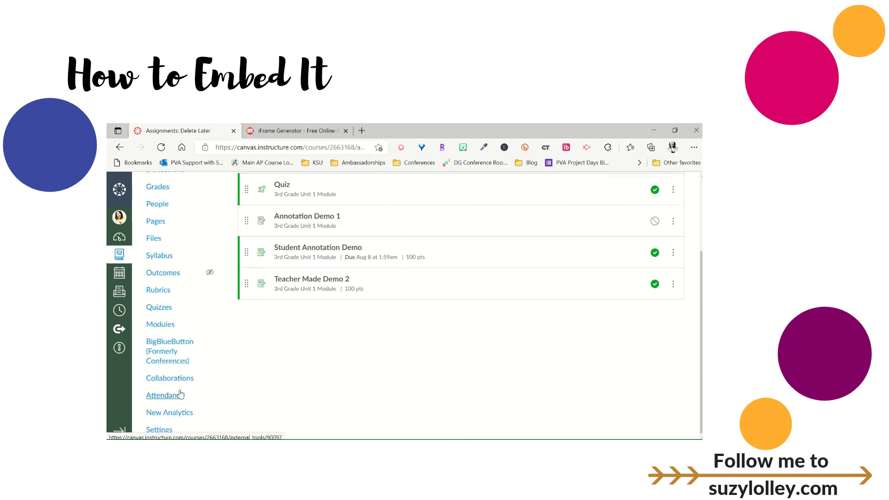
{"action": "left_click", "coordinate": [163, 322]}
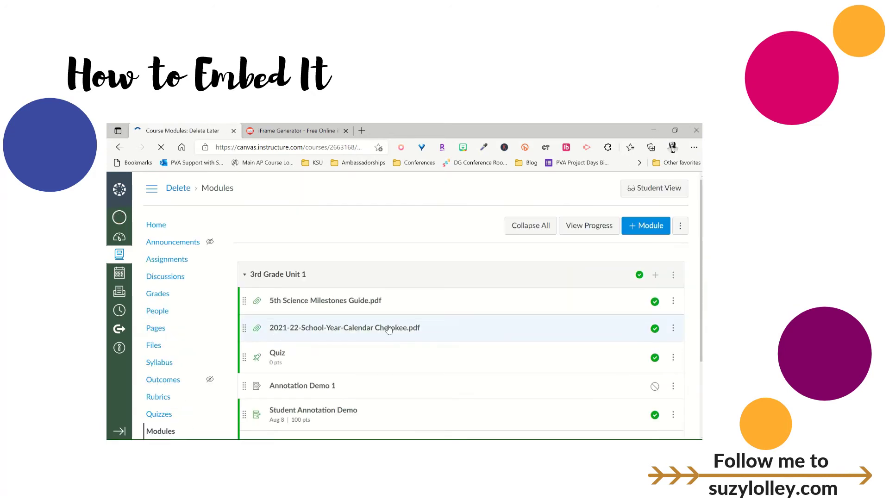
{"action": "scroll", "coordinate": [662, 279], "scroll_direction": "down", "scroll_amount": 1}
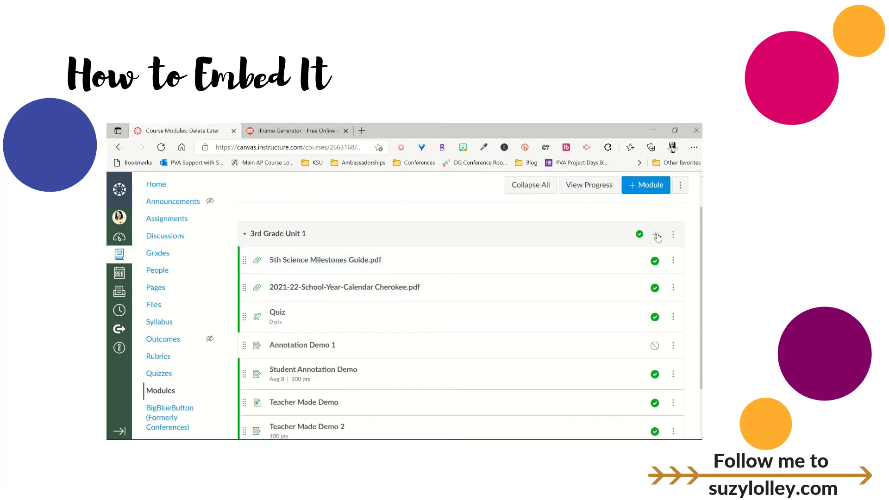
{"action": "left_click", "coordinate": [657, 234]}
{"action": "left_click", "coordinate": [306, 232]}
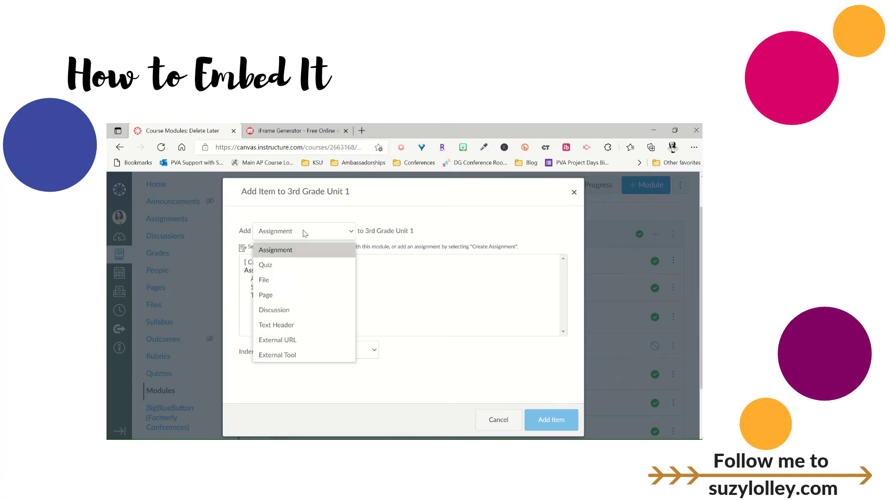
{"action": "left_click", "coordinate": [273, 295]}
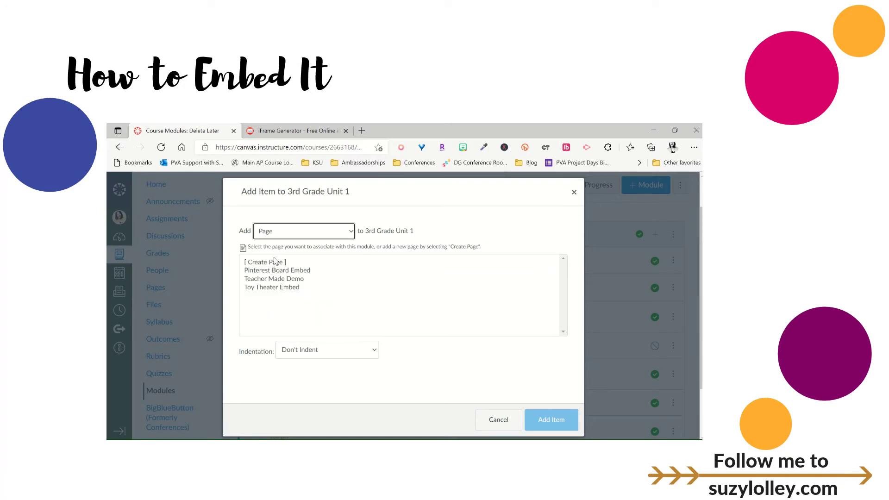
{"action": "left_click", "coordinate": [275, 262]}
{"action": "left_click", "coordinate": [299, 351]}
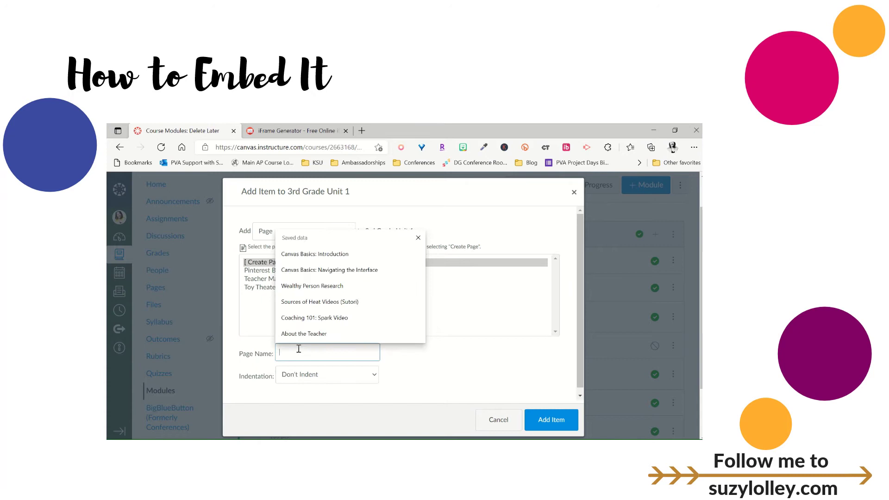
{"action": "type", "text": "Teachermade Demo 3"}
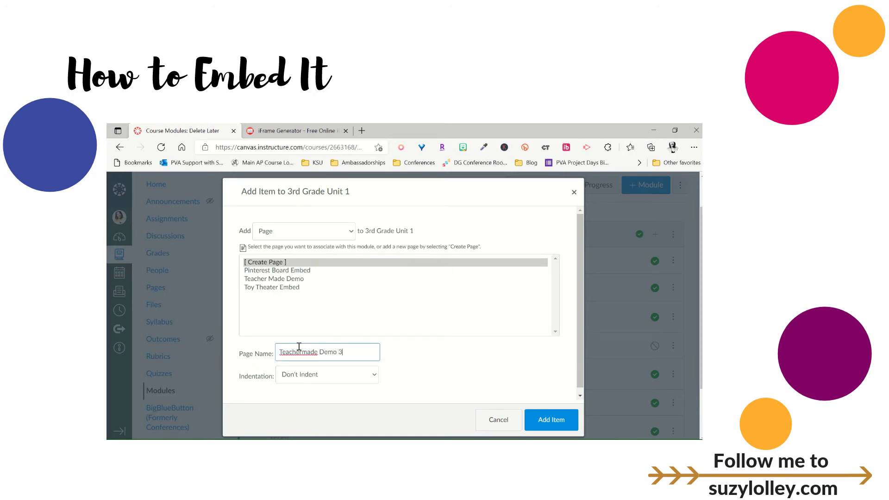
{"action": "left_click", "coordinate": [550, 432]}
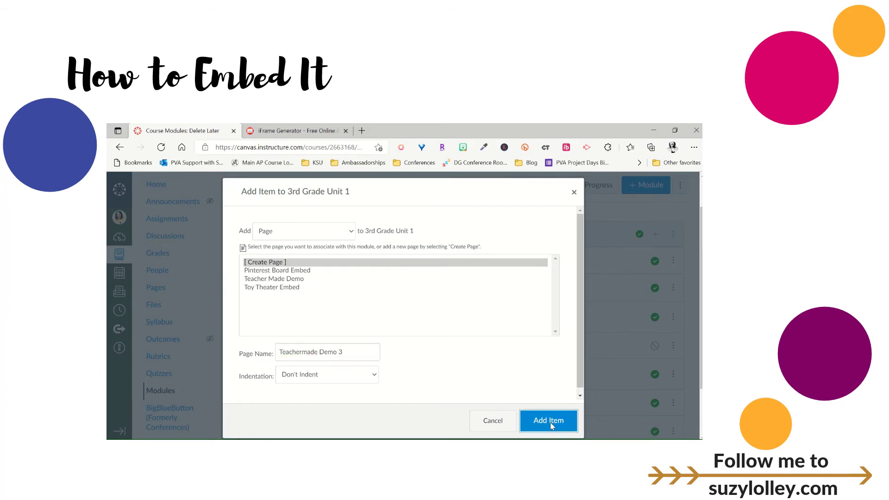
{"action": "scroll", "coordinate": [590, 360], "scroll_direction": "down", "scroll_amount": 3}
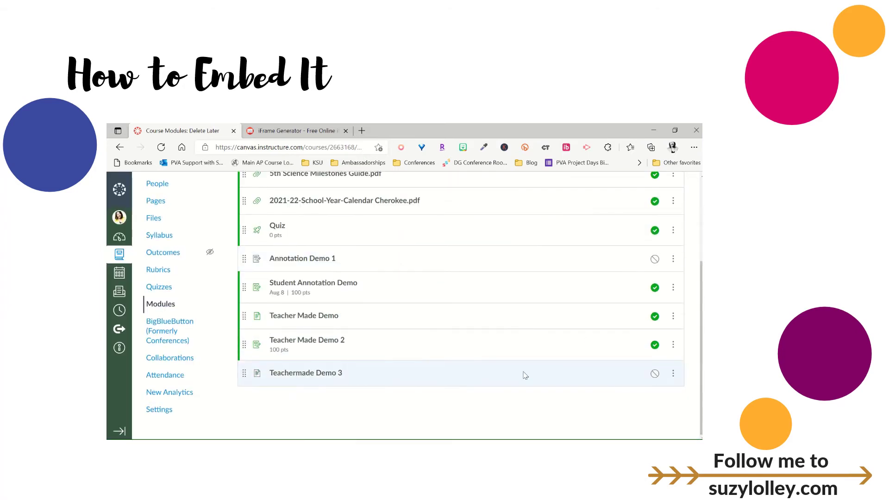
Step: Edit the Teachermade Demo 3 page and paste the iframe code into its HTML
{"action": "left_click", "coordinate": [313, 374]}
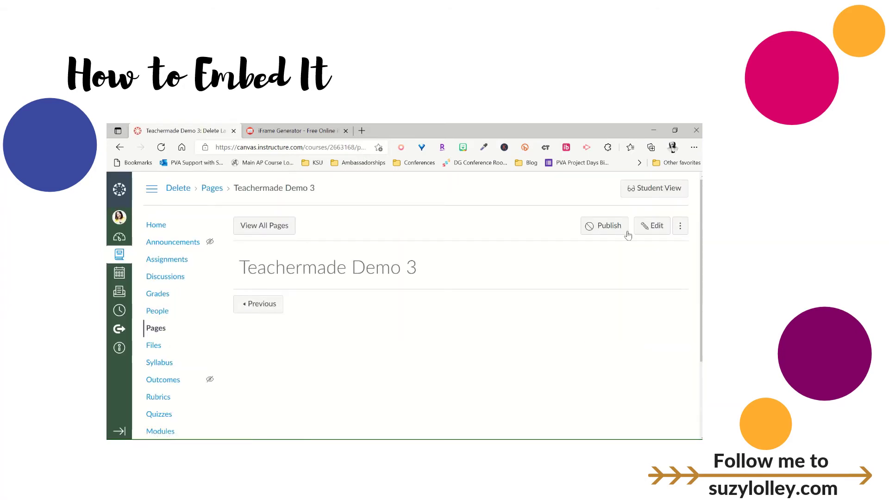
{"action": "left_click", "coordinate": [648, 225]}
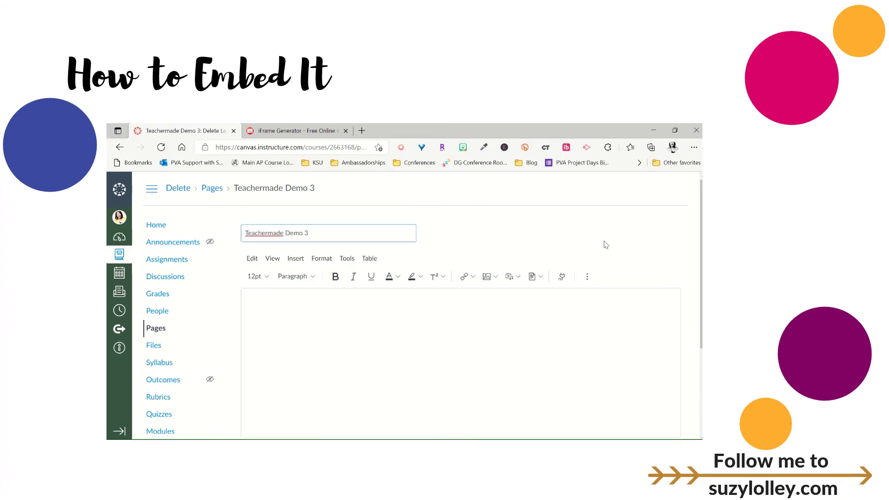
{"action": "scroll", "coordinate": [526, 318], "scroll_direction": "down", "scroll_amount": 3}
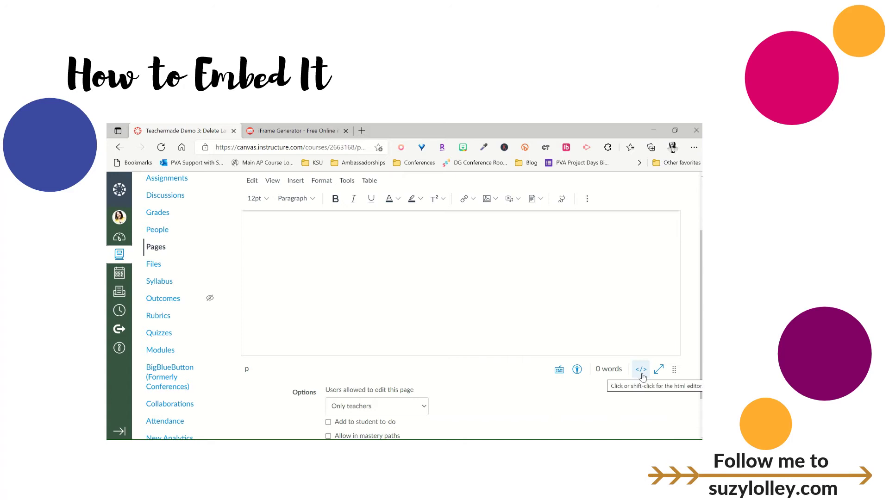
{"action": "left_click", "coordinate": [641, 372]}
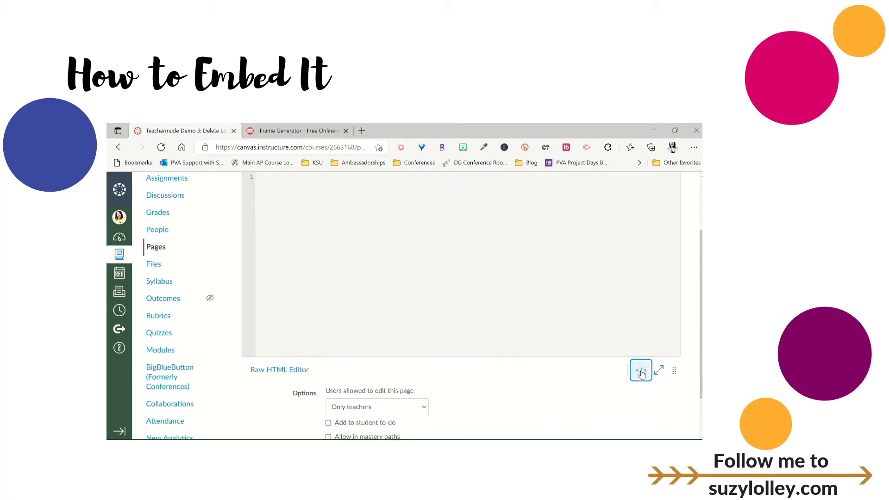
{"action": "key", "text": "ctrl+v"}
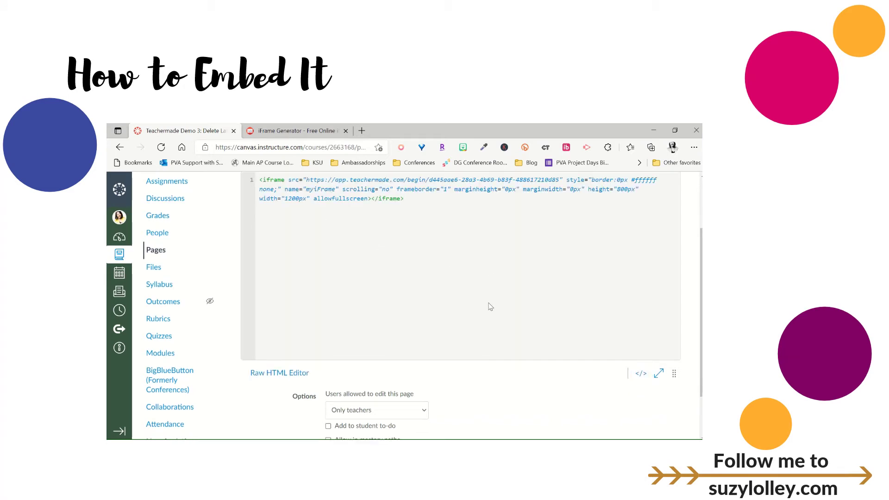
{"action": "scroll", "coordinate": [491, 326], "scroll_direction": "down", "scroll_amount": 2}
Step: Add the page to the student to-do list for Aug 28, then save and publish
{"action": "left_click", "coordinate": [328, 366]}
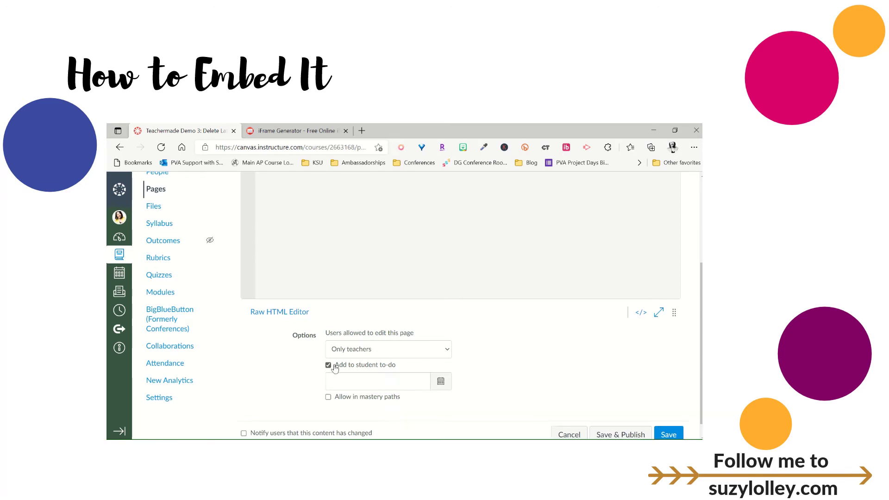
{"action": "scroll", "coordinate": [582, 364], "scroll_direction": "down", "scroll_amount": 1}
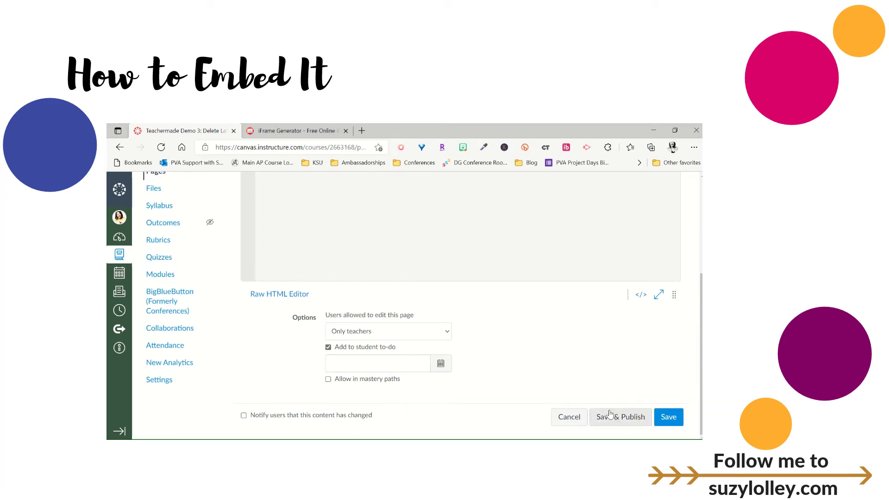
{"action": "left_click", "coordinate": [610, 414]}
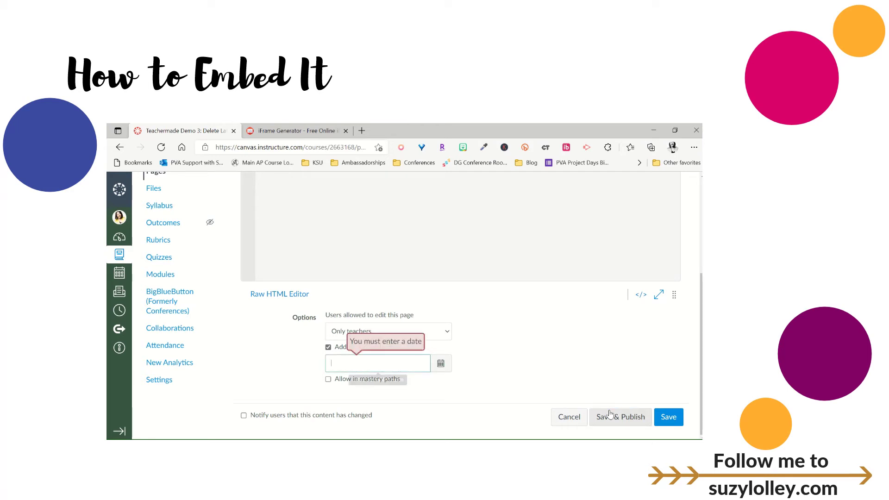
{"action": "left_click", "coordinate": [442, 365]}
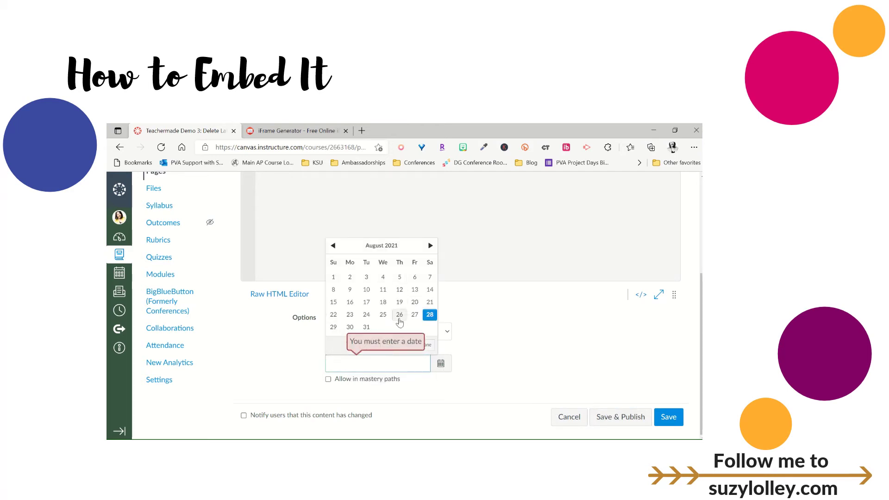
{"action": "left_click", "coordinate": [430, 314]}
{"action": "left_click", "coordinate": [539, 337]}
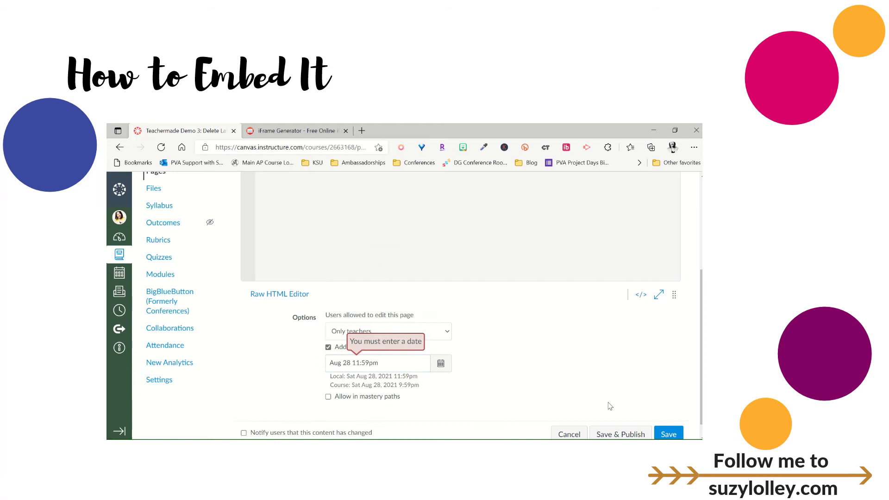
{"action": "scroll", "coordinate": [610, 407], "scroll_direction": "down", "scroll_amount": 1}
{"action": "left_click", "coordinate": [606, 423]}
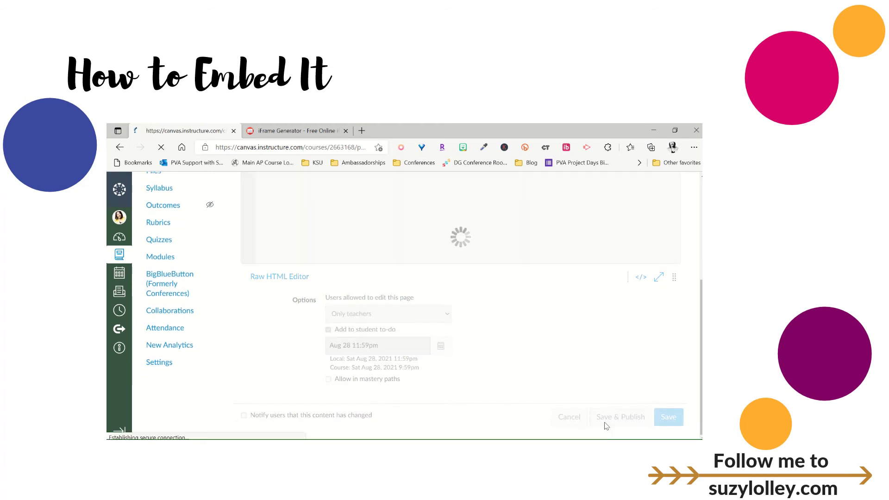
{"action": "scroll", "coordinate": [493, 319], "scroll_direction": "down", "scroll_amount": 1}
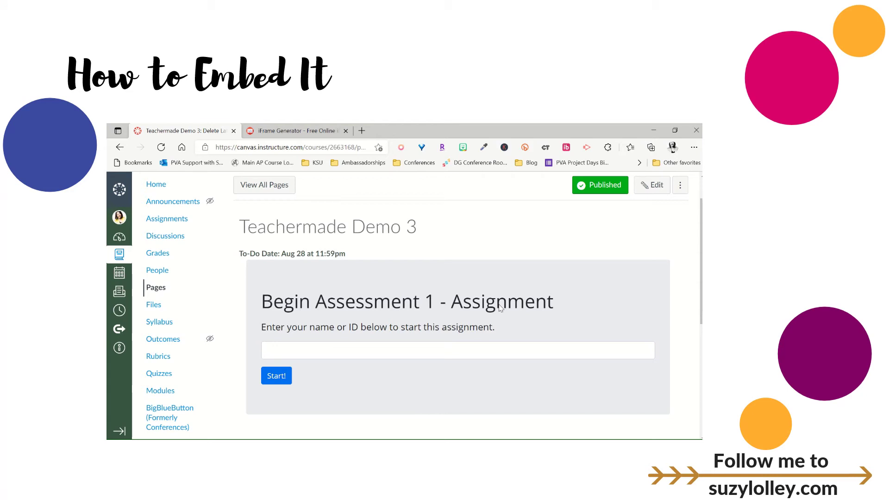
Step: Start the embedded worksheet under a first student name and scroll through it
{"action": "left_click", "coordinate": [367, 351]}
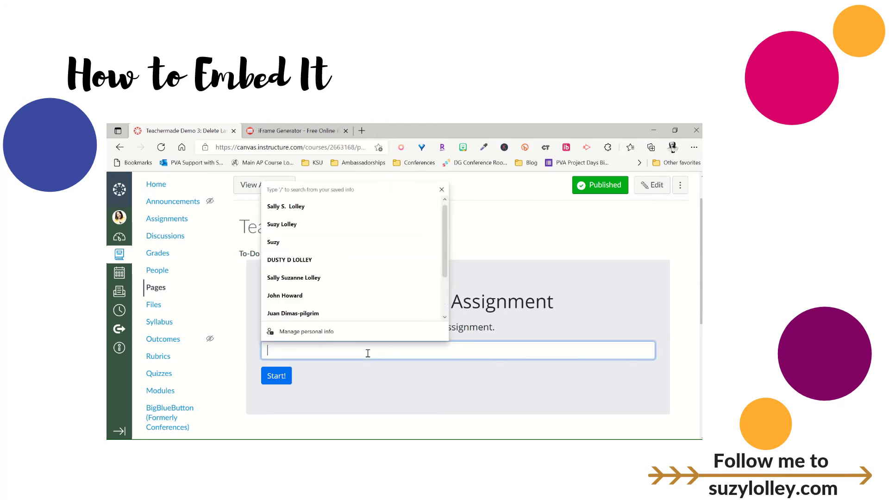
{"action": "type", "text": "Suzy"}
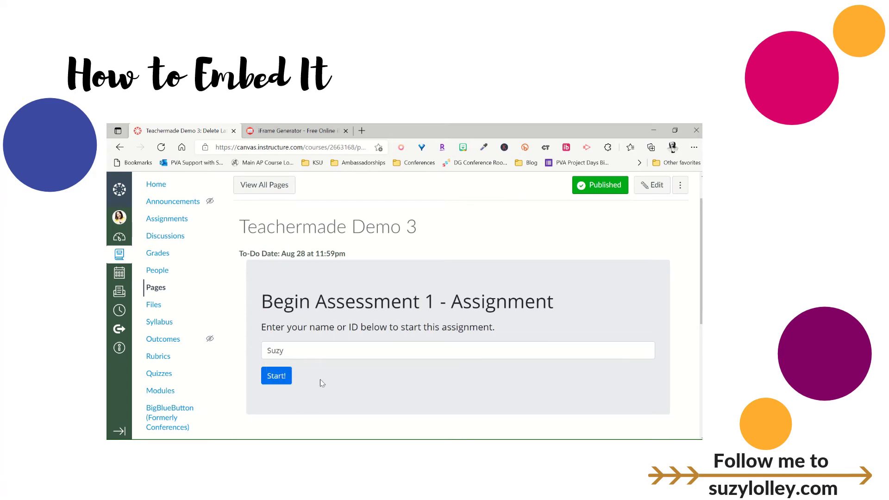
{"action": "left_click", "coordinate": [278, 376]}
{"action": "scroll", "coordinate": [468, 337], "scroll_direction": "down", "scroll_amount": 2}
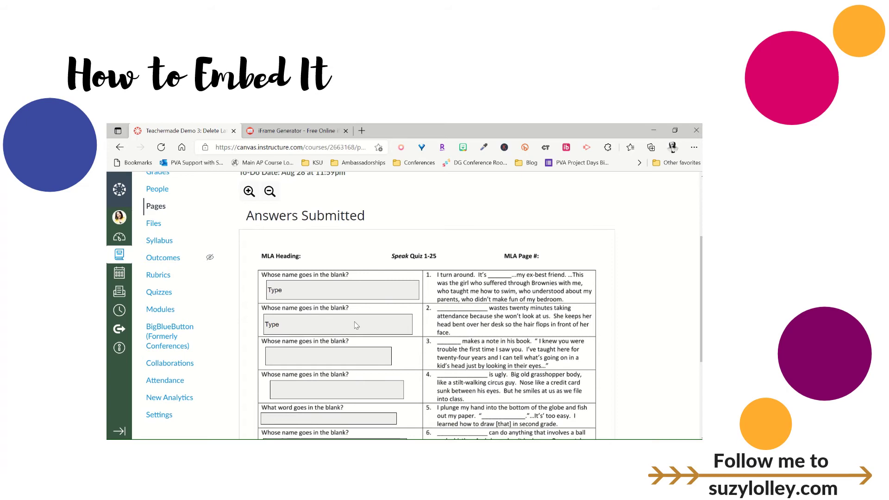
{"action": "scroll", "coordinate": [282, 359], "scroll_direction": "down", "scroll_amount": 3}
{"action": "scroll", "coordinate": [353, 330], "scroll_direction": "up", "scroll_amount": 4}
{"action": "scroll", "coordinate": [354, 330], "scroll_direction": "down", "scroll_amount": 5}
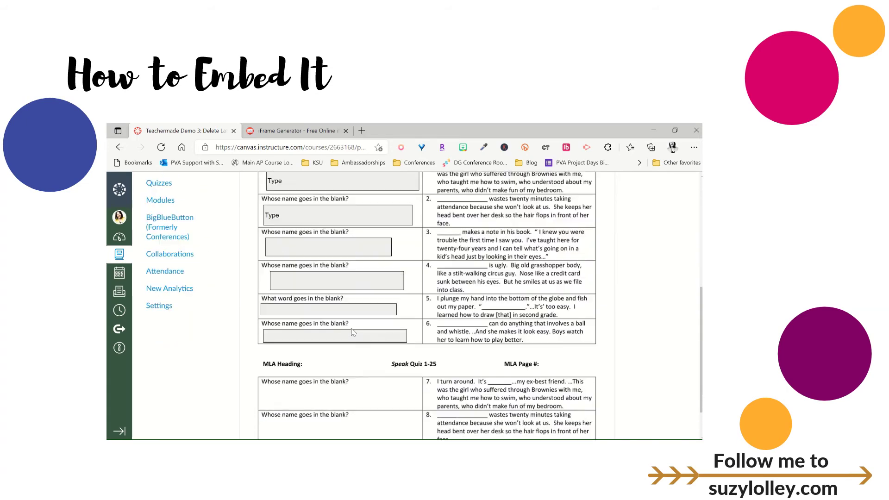
{"action": "scroll", "coordinate": [353, 332], "scroll_direction": "up", "scroll_amount": 10}
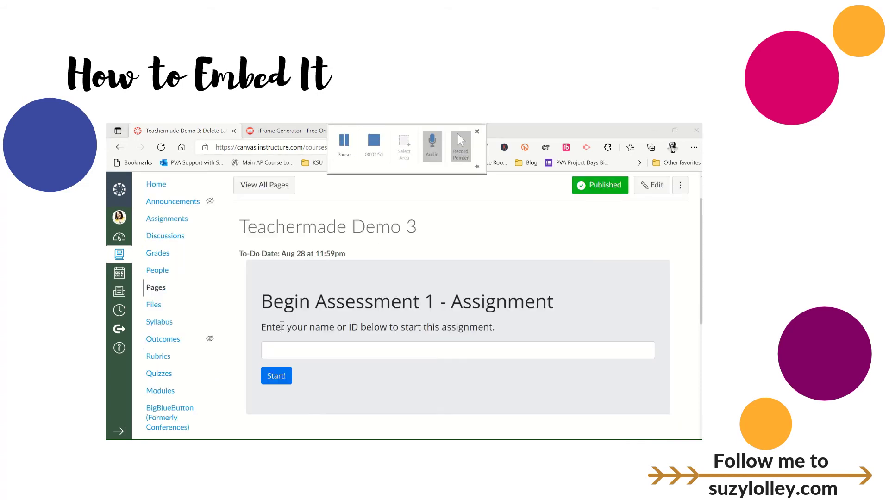
Step: Start the embedded worksheet again under a different student name
{"action": "left_click", "coordinate": [279, 349]}
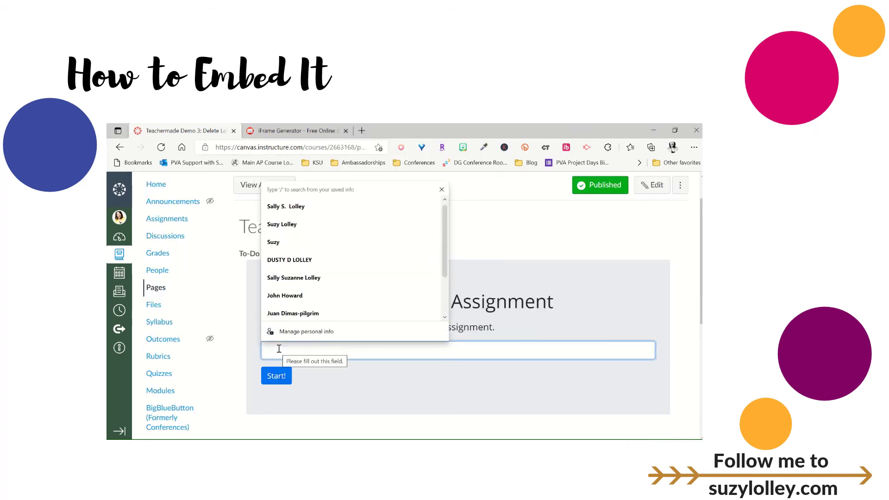
{"action": "type", "text": "John"}
{"action": "left_click", "coordinate": [571, 252]}
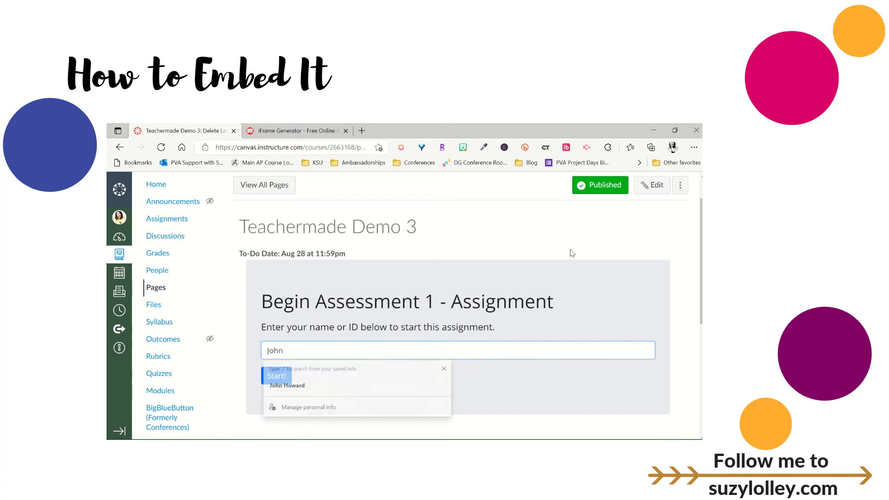
{"action": "left_click", "coordinate": [274, 378]}
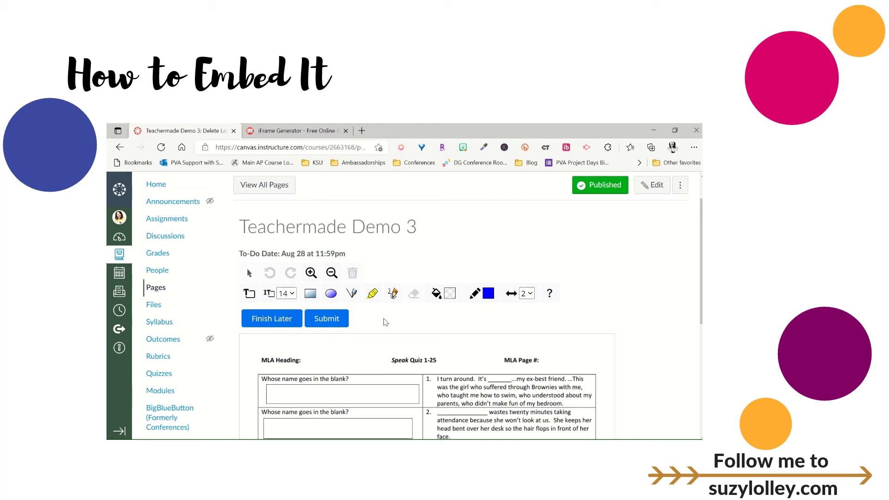
Step: Type answers into the first three worksheet blanks, the third being Hair Woman
{"action": "scroll", "coordinate": [390, 324], "scroll_direction": "down", "scroll_amount": 1}
{"action": "left_click", "coordinate": [291, 360]}
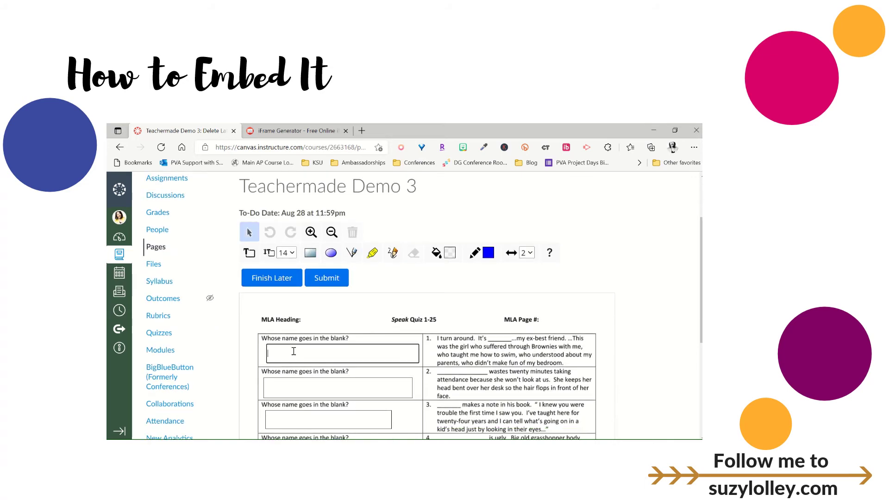
{"action": "type", "text": "John"}
{"action": "left_click", "coordinate": [296, 390]}
{"action": "type", "text": "Suzy"}
{"action": "scroll", "coordinate": [295, 390], "scroll_direction": "down", "scroll_amount": 2}
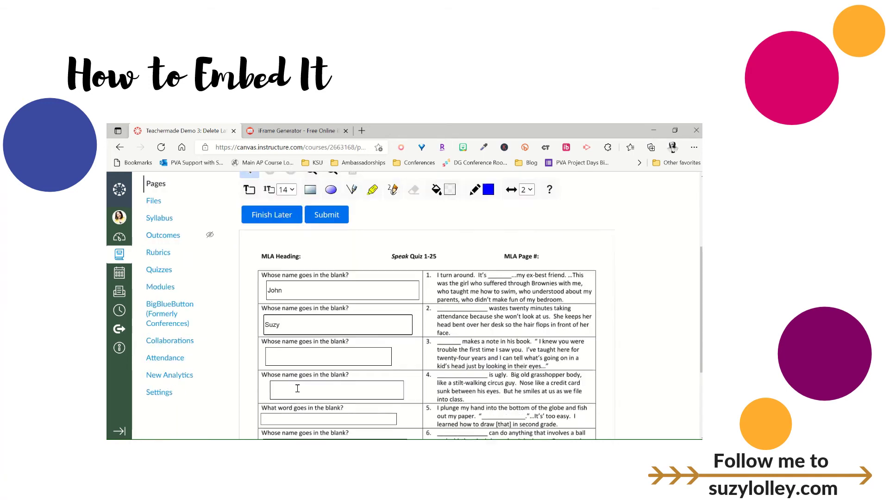
{"action": "left_click", "coordinate": [315, 337]}
{"action": "type", "text": "Ha"}
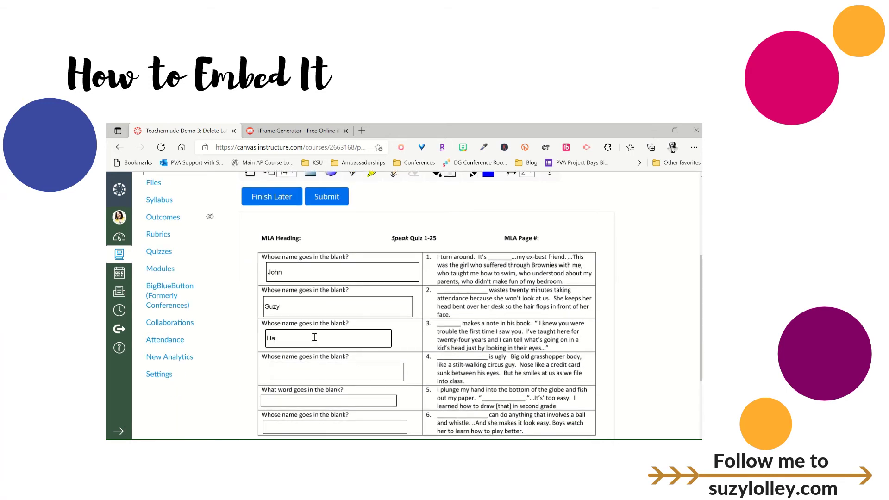
{"action": "type", "text": "ir Woman"}
Step: Submit the worksheet, confirm despite missing answers, and go to the course Modules
{"action": "scroll", "coordinate": [399, 226], "scroll_direction": "up", "scroll_amount": 2}
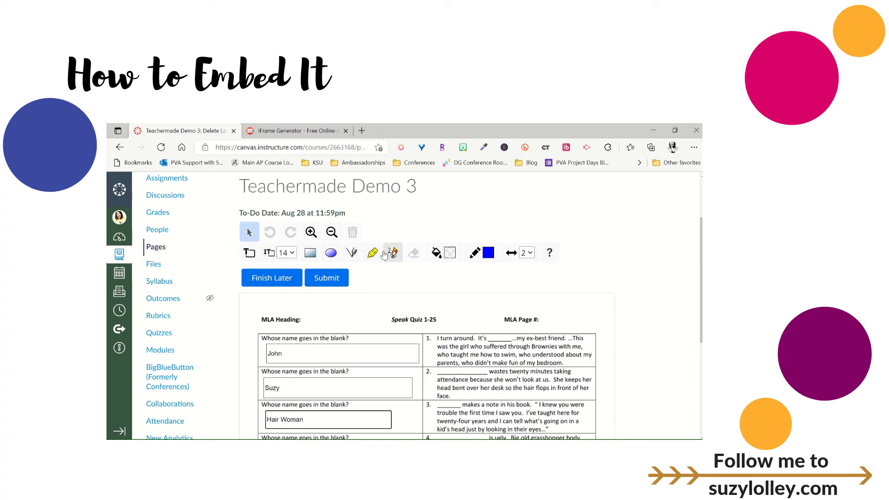
{"action": "left_click", "coordinate": [326, 278]}
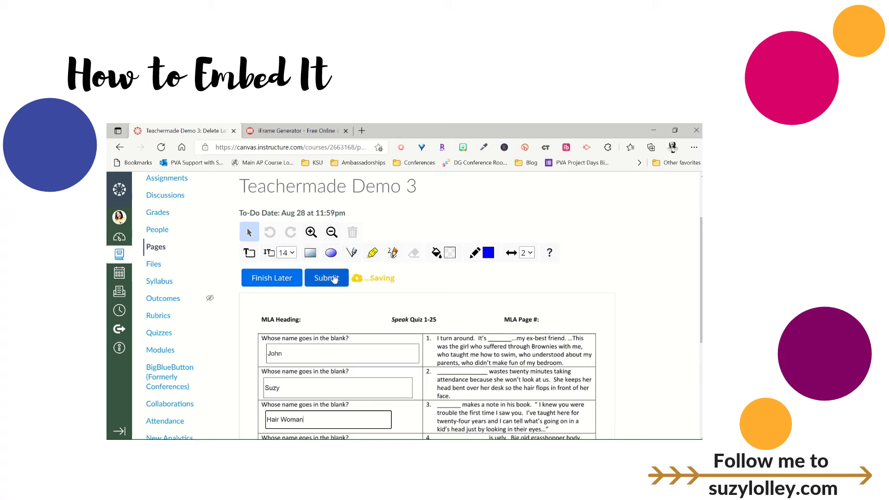
{"action": "left_click", "coordinate": [553, 357]}
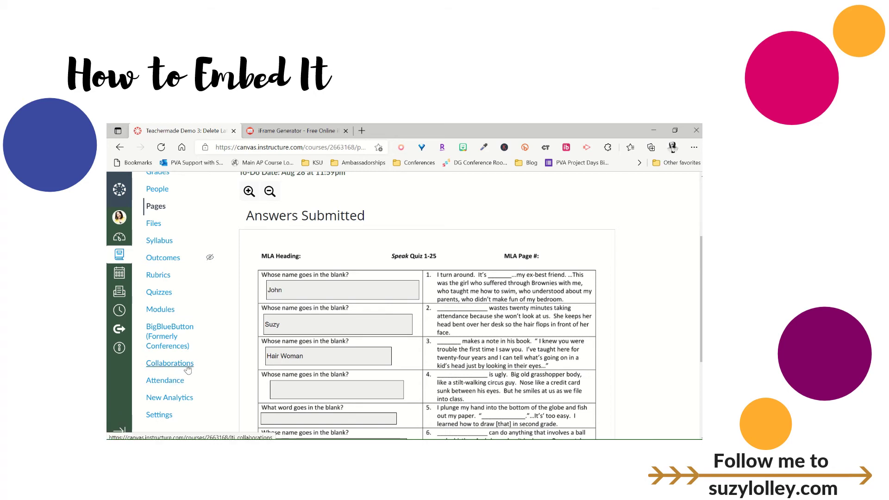
{"action": "left_click", "coordinate": [161, 309]}
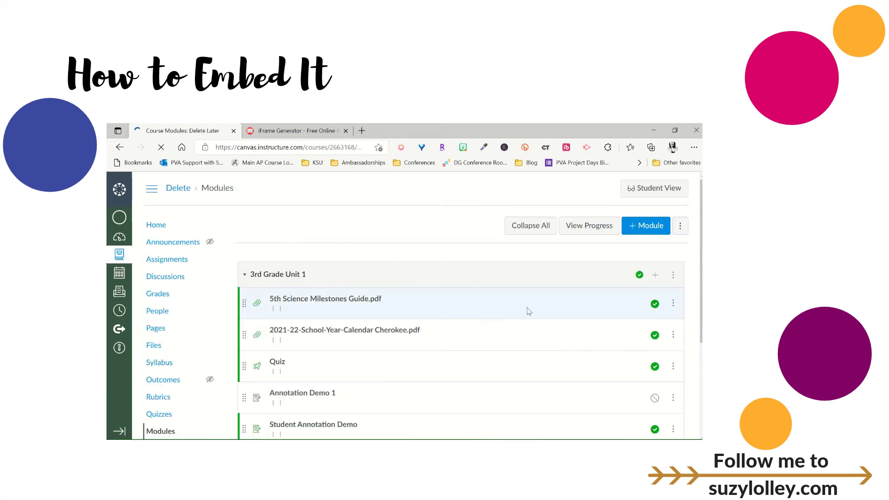
Step: Add a new assignment 'Teacher Made Demo 3' to the 3rd Grade Unit 1 module and open it
{"action": "scroll", "coordinate": [621, 260], "scroll_direction": "down", "scroll_amount": 1}
{"action": "left_click", "coordinate": [656, 235]}
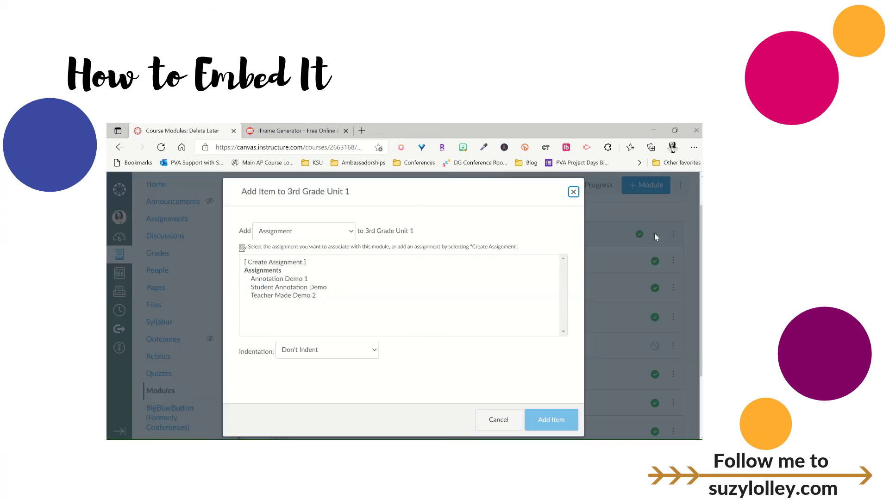
{"action": "left_click", "coordinate": [275, 263]}
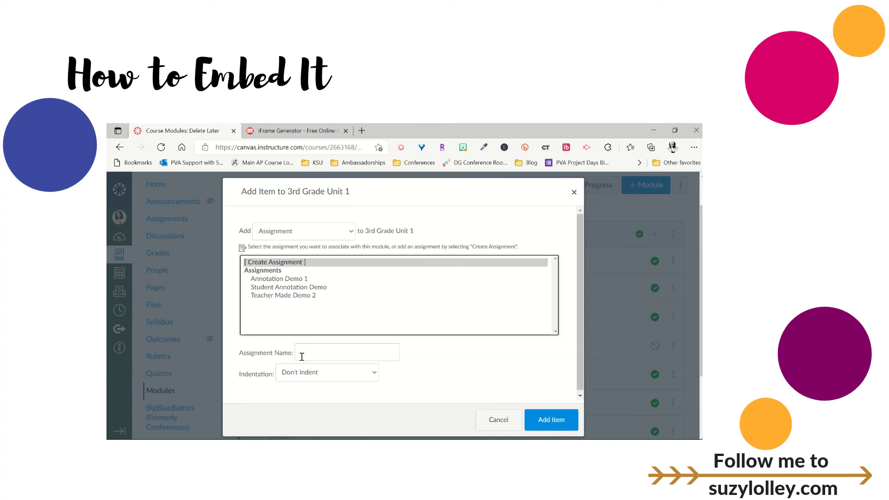
{"action": "left_click", "coordinate": [303, 353]}
{"action": "type", "text": "Teach"}
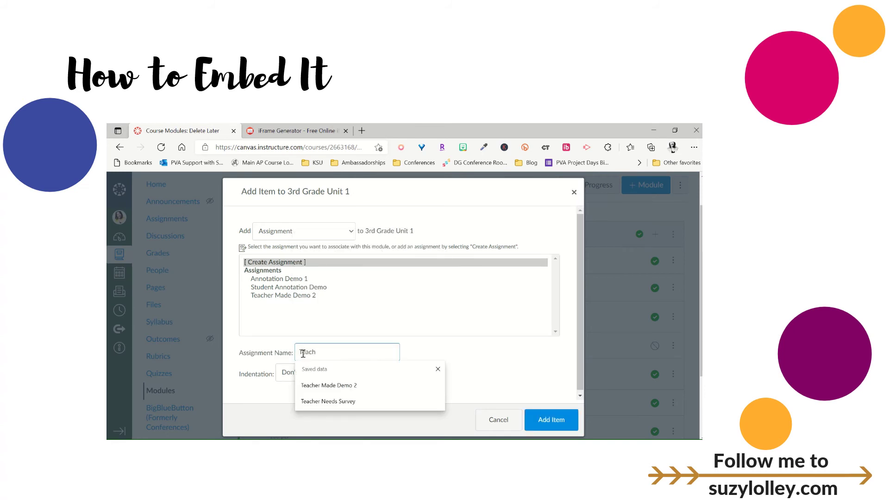
{"action": "type", "text": "er Made Demo "}
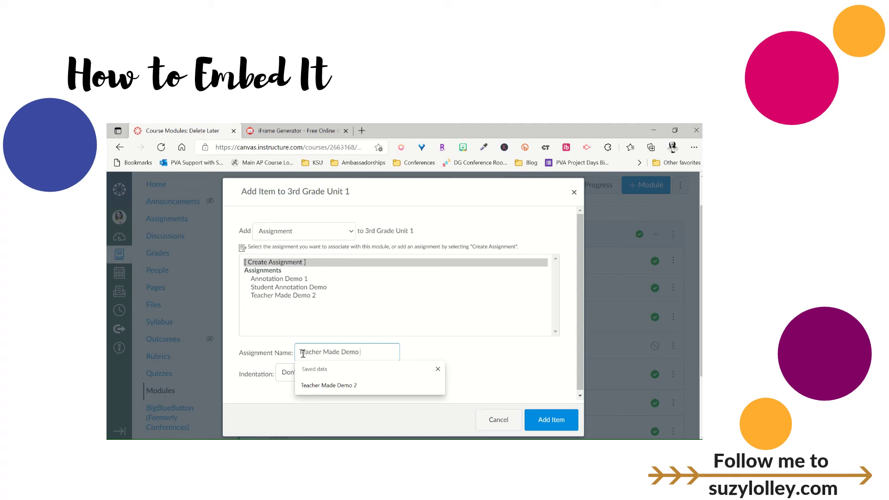
{"action": "type", "text": "3"}
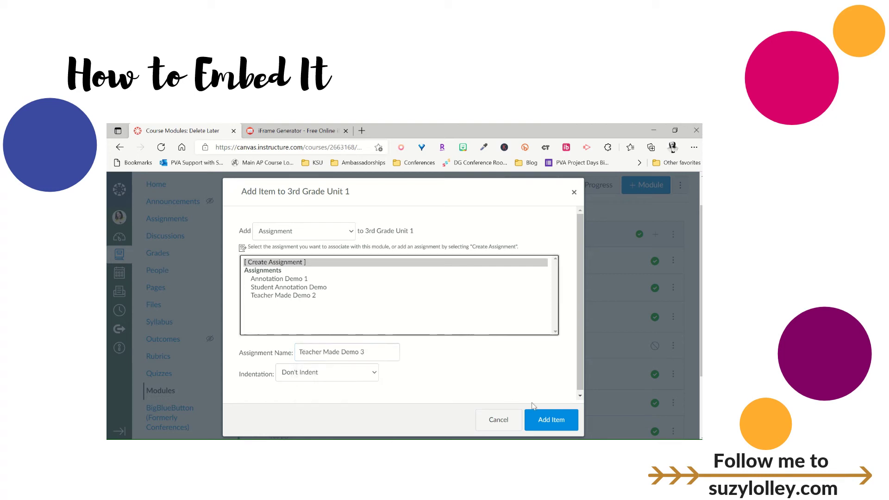
{"action": "left_click", "coordinate": [552, 420]}
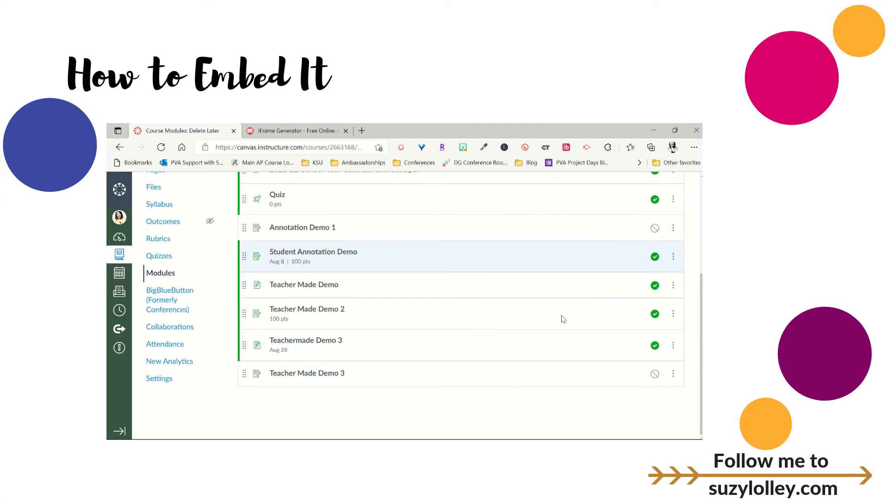
{"action": "left_click", "coordinate": [313, 373]}
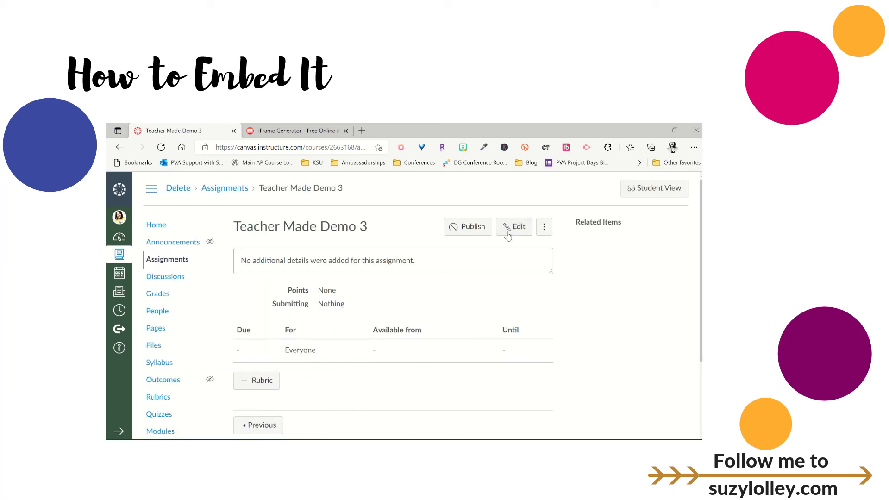
Step: Edit the assignment and paste the TeacherMade iframe embed code into the HTML description
{"action": "left_click", "coordinate": [513, 230]}
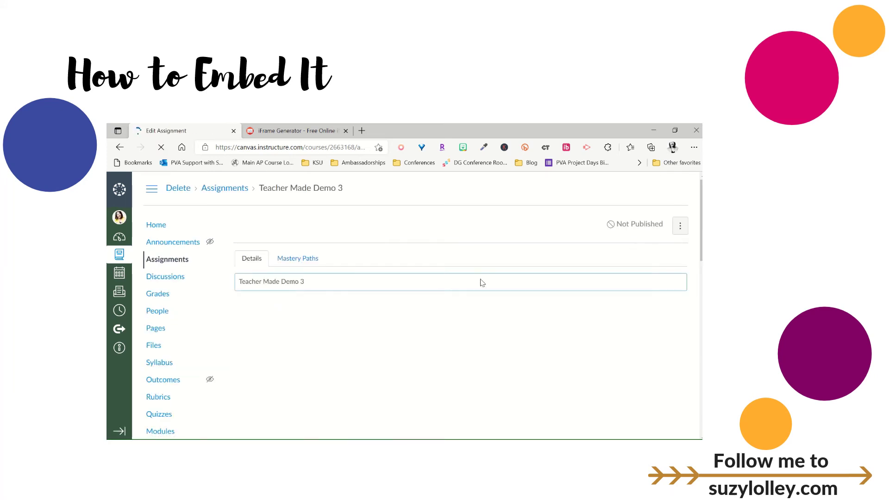
{"action": "scroll", "coordinate": [385, 335], "scroll_direction": "down", "scroll_amount": 2}
{"action": "left_click", "coordinate": [384, 333]}
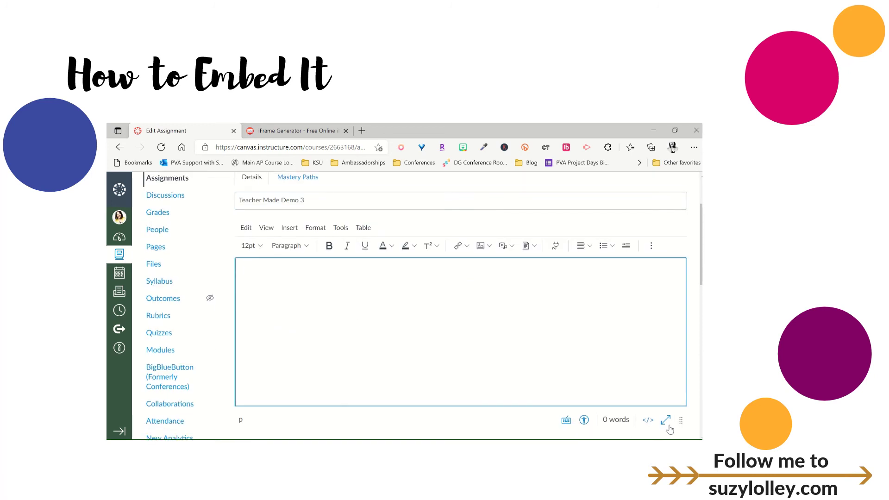
{"action": "left_click", "coordinate": [648, 421]}
{"action": "type", "text": "<iframe src=\"https://app.teachermade.com/begin/d445aae6-28a3-4b69-b83f-488617210d85\" style=\"border:0px #ffffff none;\" name=\"myiFrame\" scrolling=\"no\" frameborder=\"1\" marginheight=\"0px\" marginwidth=\"0px\" height=\"800px\" width=\"1200px\" allowfullscreen></iframe>"}
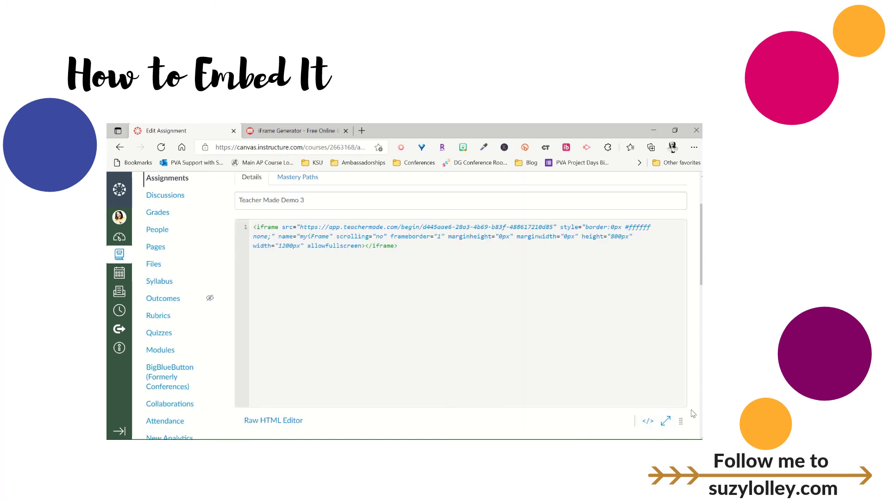
{"action": "left_click", "coordinate": [648, 421]}
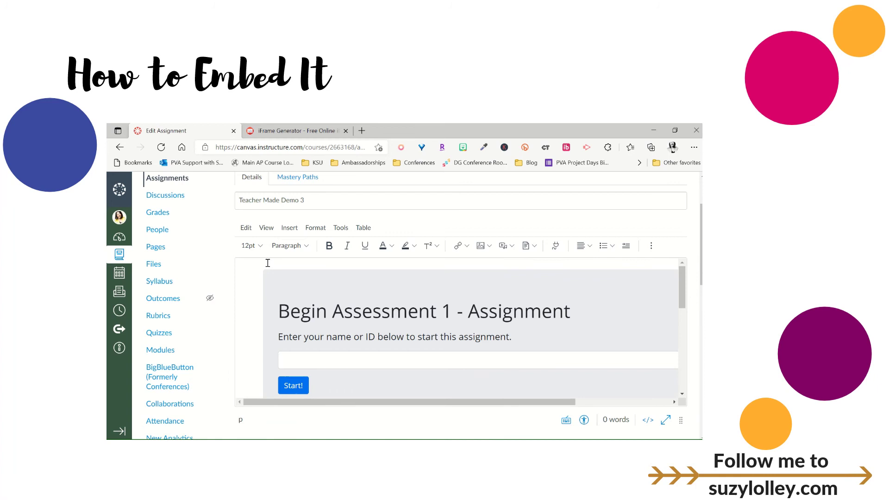
Step: Write 'After you complete this assignment, type DONE into the text box and SUBMIT.' as the description
{"action": "left_click", "coordinate": [267, 263]}
{"action": "key", "text": "Delete"}
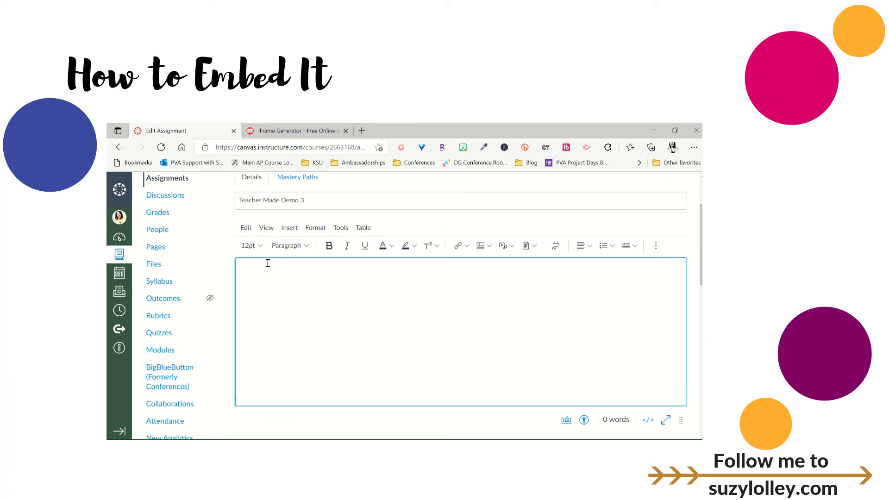
{"action": "type", "text": "After you complete thi"}
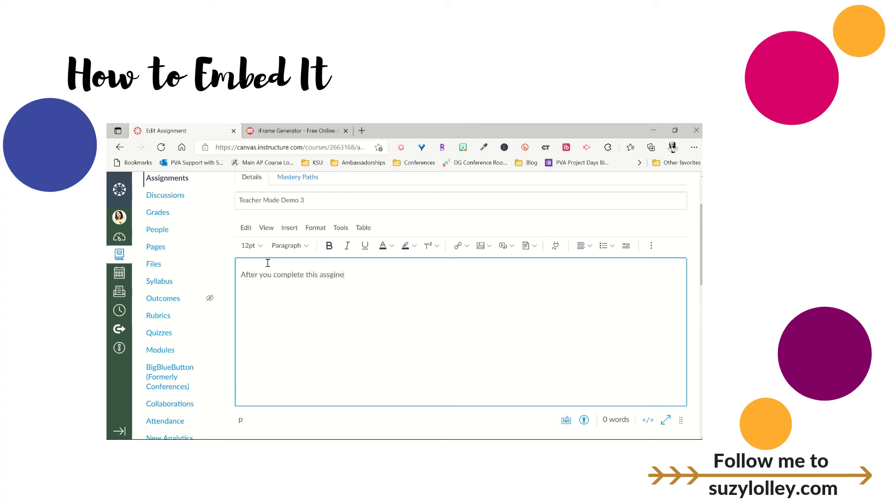
{"action": "type", "text": "s assignment, type DONE"}
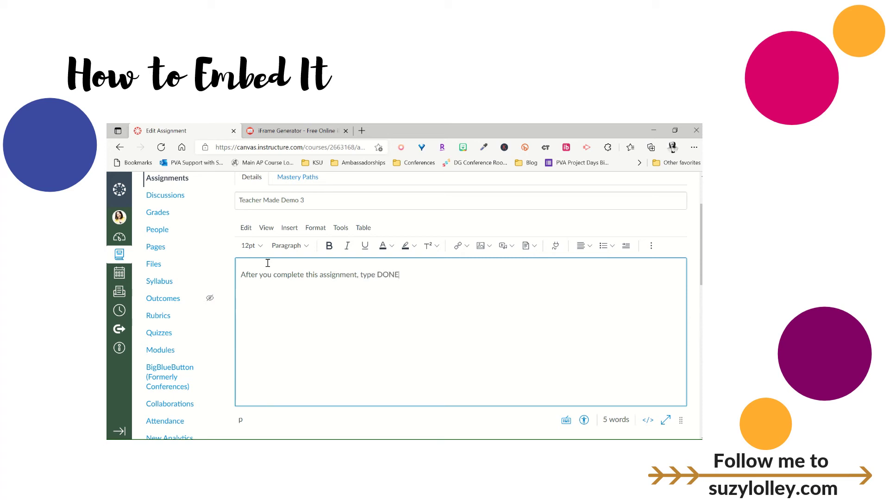
{"action": "type", "text": " into the s"}
{"action": "key", "text": "BackSpace"}
{"action": "type", "text": "text "}
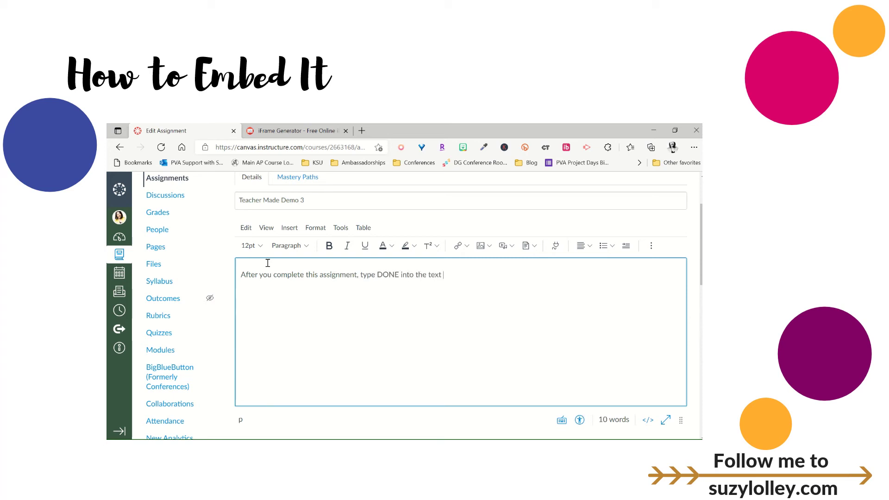
{"action": "type", "text": "box and SUBMIT."}
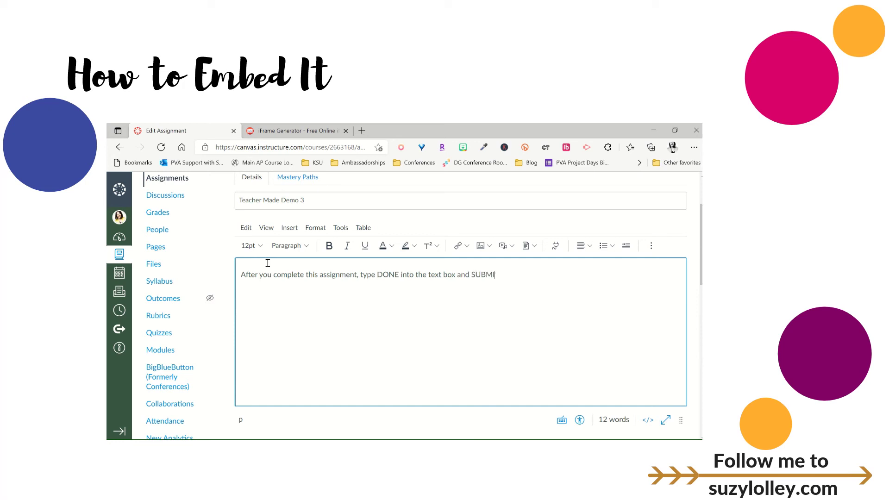
{"action": "key", "text": "Return"}
{"action": "key", "text": "Return"}
Step: Paste the TeacherMade iframe embed code on line 3 of the HTML source
{"action": "left_click", "coordinate": [648, 420]}
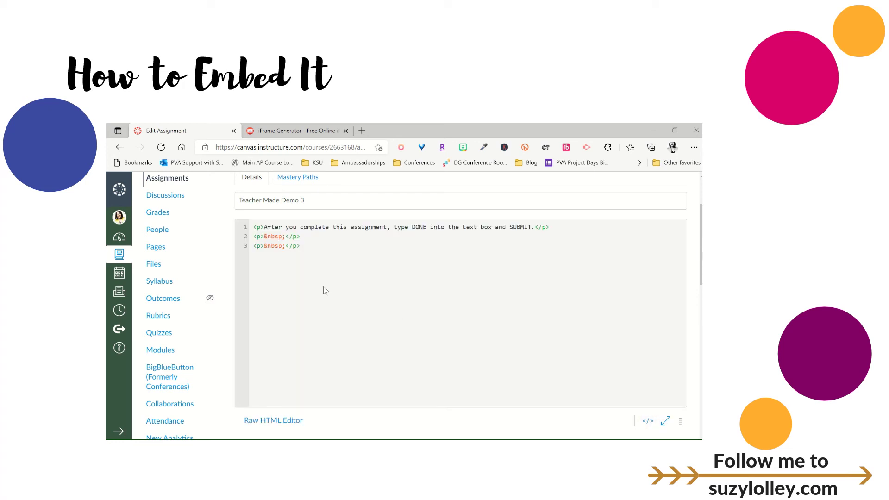
{"action": "left_click", "coordinate": [324, 247]}
{"action": "type", "text": "<iframe src=\"https://app.teachermade.com/begin/d445aae6-28a3-4b69-b83f-488617210d85\" style=\"border:0px #ffffff none;\" name=\"myiFrame\" scrolling=\"no\" frameborder=\"1\" marginheight=\"0px\" marginwidth=\"0px\" height=\"800px\" width=\"1200px\" allowfullscreen></iframe>"}
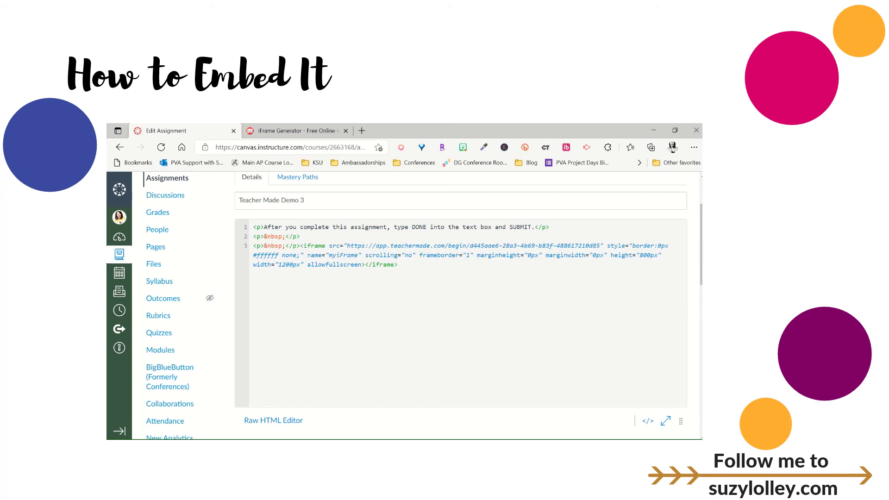
{"action": "scroll", "coordinate": [461, 315], "scroll_direction": "down", "scroll_amount": 5}
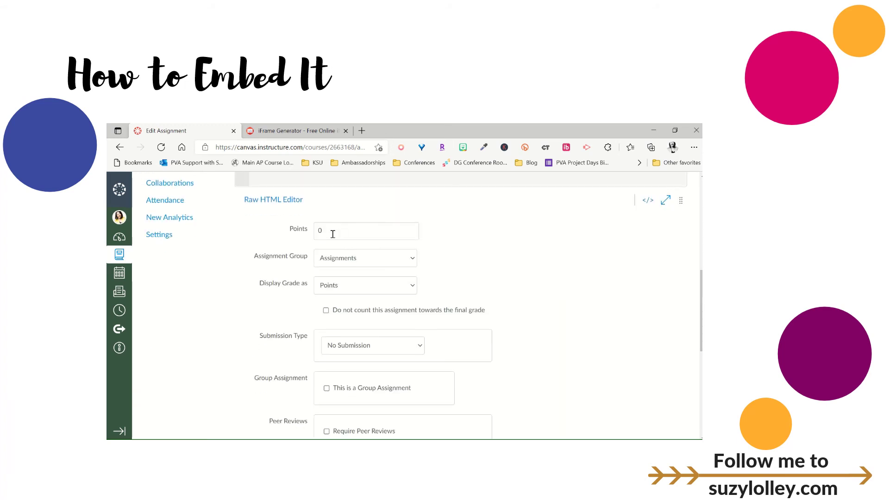
Step: Give Teacher Made Demo 3 100 points and Online Text Entry submission, then save and publish it
{"action": "double_click", "coordinate": [320, 230]}
{"action": "type", "text": "100"}
{"action": "left_click", "coordinate": [373, 343]}
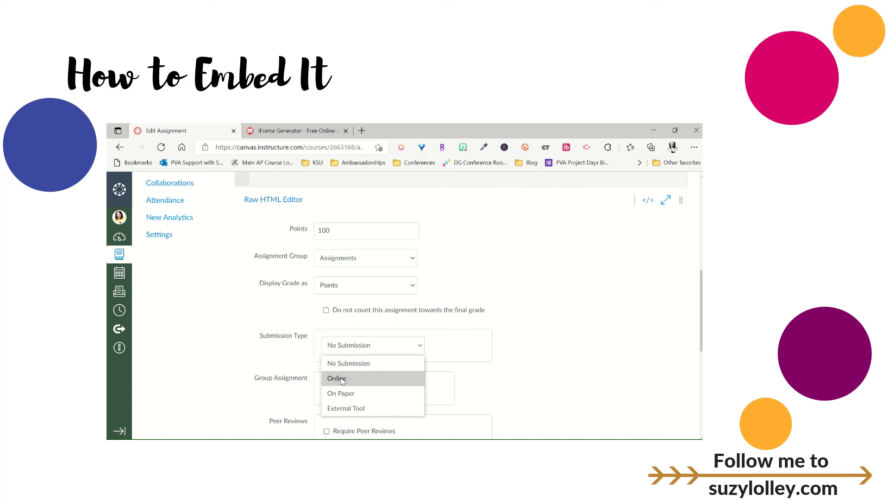
{"action": "left_click", "coordinate": [342, 379]}
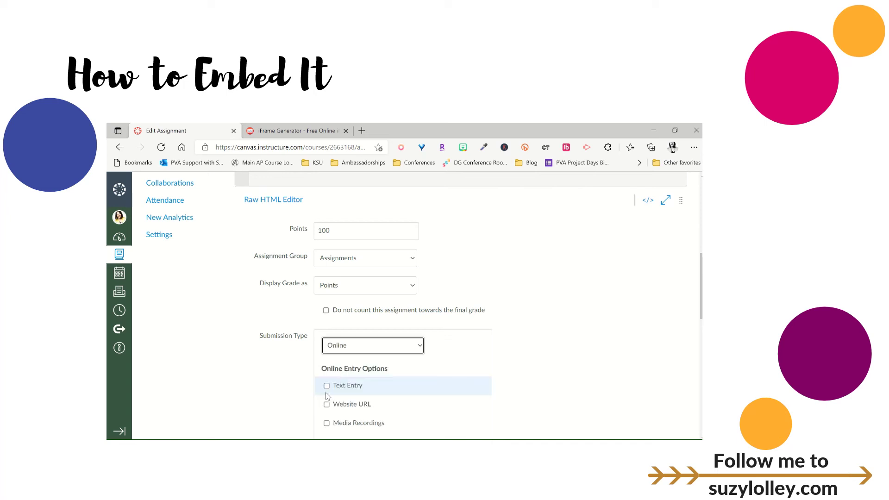
{"action": "left_click", "coordinate": [327, 386]}
{"action": "scroll", "coordinate": [581, 350], "scroll_direction": "down", "scroll_amount": 2}
{"action": "scroll", "coordinate": [580, 350], "scroll_direction": "down", "scroll_amount": 10}
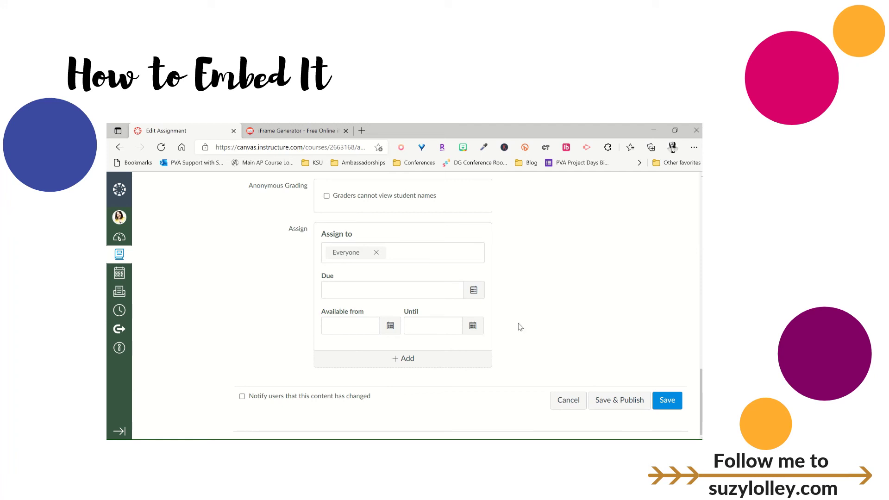
{"action": "left_click", "coordinate": [630, 400]}
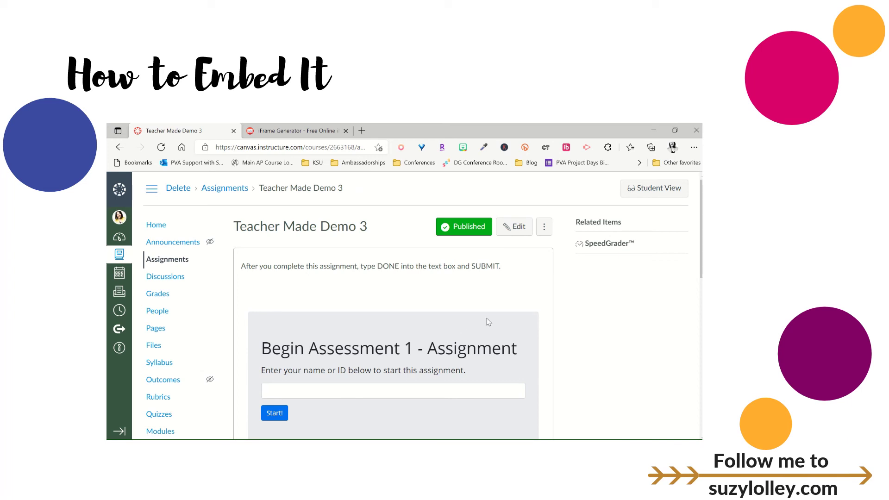
{"action": "left_click_drag", "start_coordinate": [701, 250], "coordinate": [655, 185]}
Step: In Student View, start the assignment and begin the embedded worksheet under a student name
{"action": "left_click", "coordinate": [654, 187]}
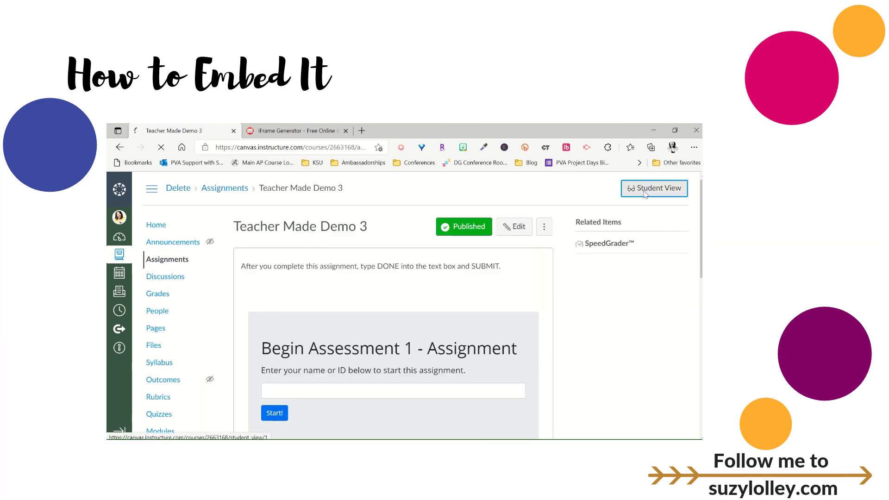
{"action": "left_click", "coordinate": [501, 236]}
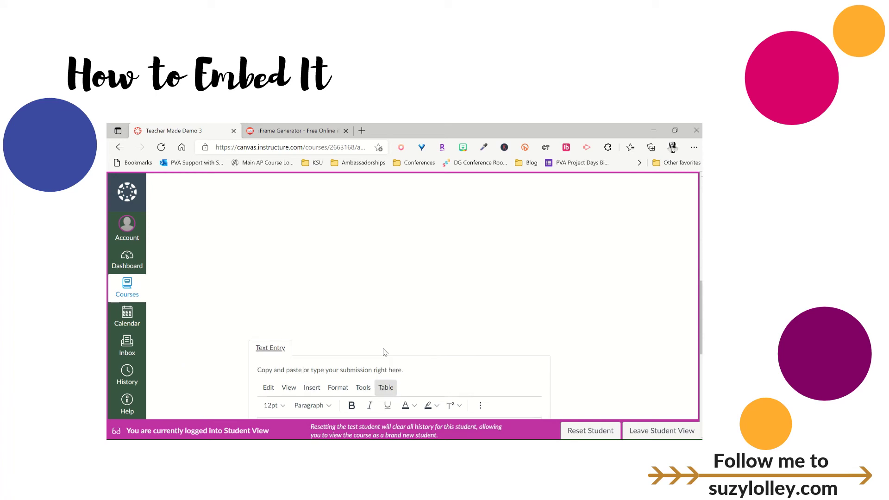
{"action": "scroll", "coordinate": [384, 356], "scroll_direction": "up", "scroll_amount": 10}
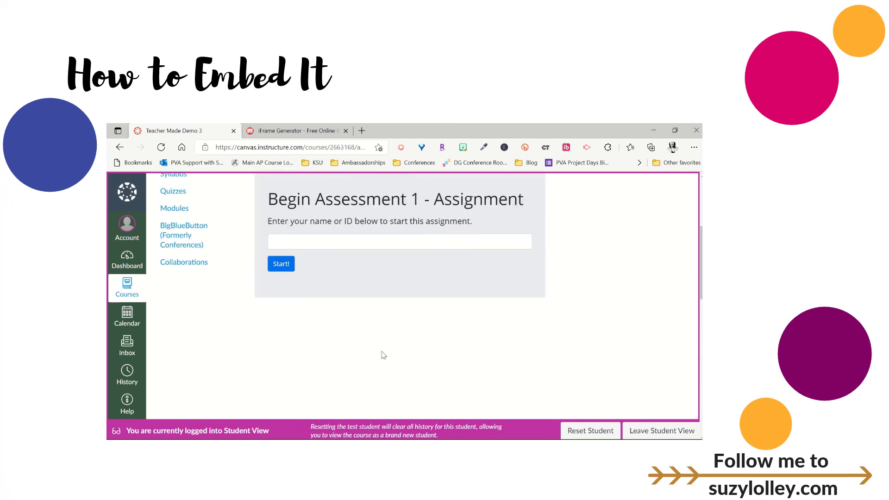
{"action": "left_click", "coordinate": [310, 364]}
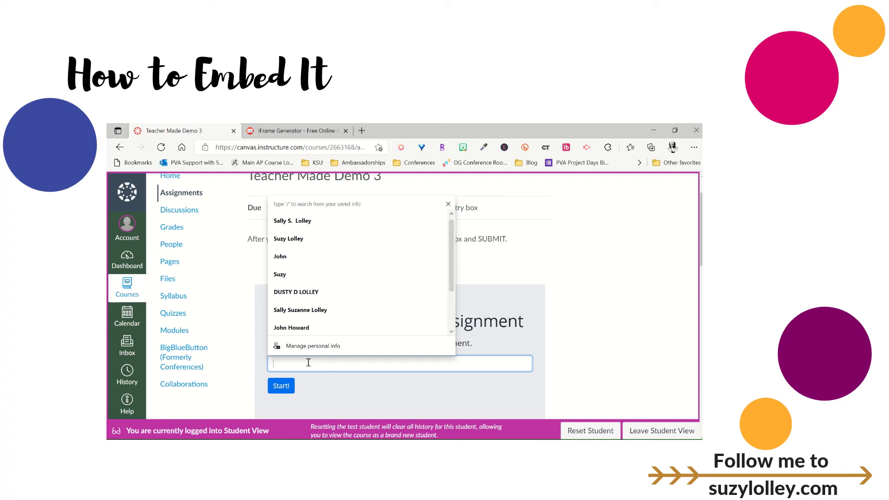
{"action": "type", "text": "cLA"}
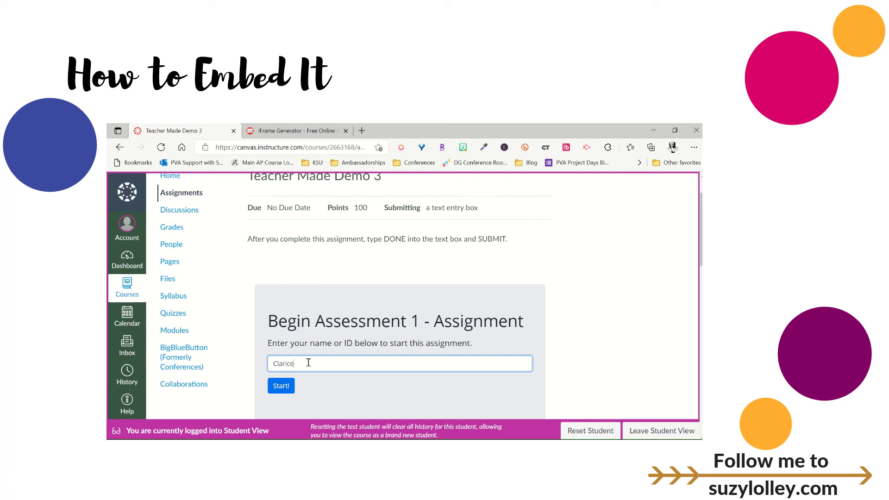
{"action": "left_click", "coordinate": [281, 386]}
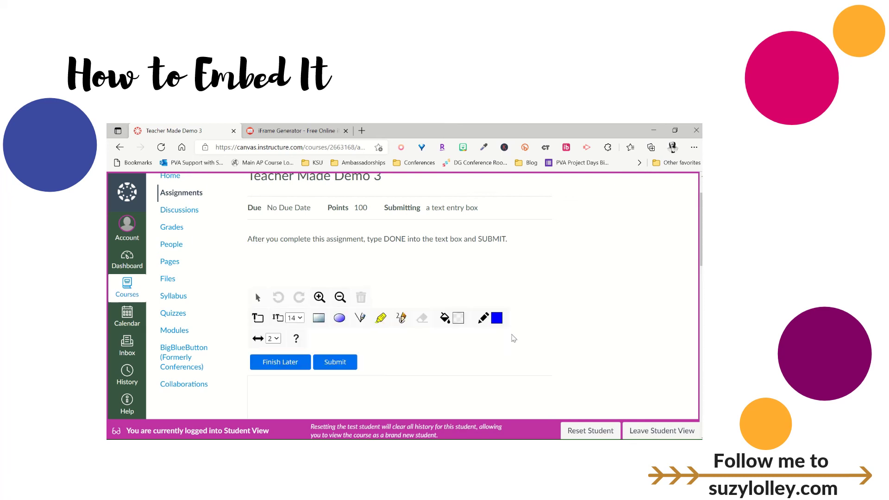
Step: Fill in the worksheet answers and submit it, confirming despite missing answers
{"action": "scroll", "coordinate": [480, 307], "scroll_direction": "down", "scroll_amount": 10}
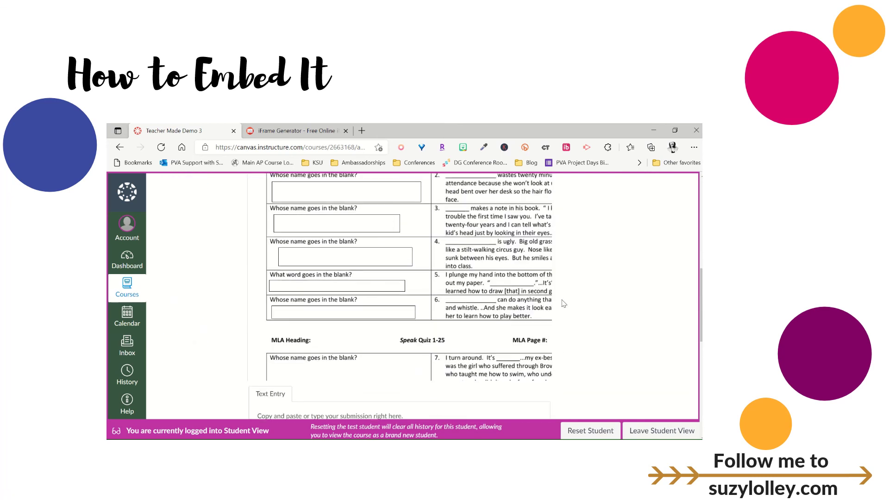
{"action": "scroll", "coordinate": [303, 340], "scroll_direction": "down", "scroll_amount": 3}
{"action": "scroll", "coordinate": [463, 278], "scroll_direction": "up", "scroll_amount": 3}
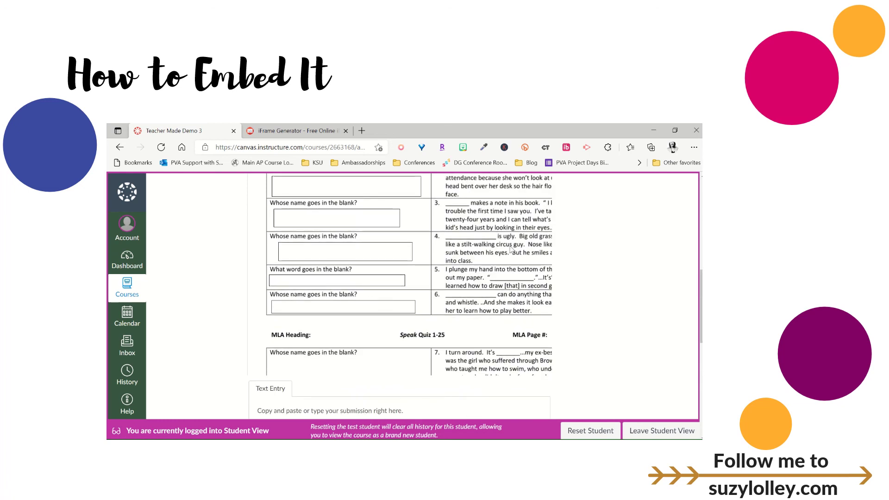
{"action": "scroll", "coordinate": [402, 303], "scroll_direction": "up", "scroll_amount": 3}
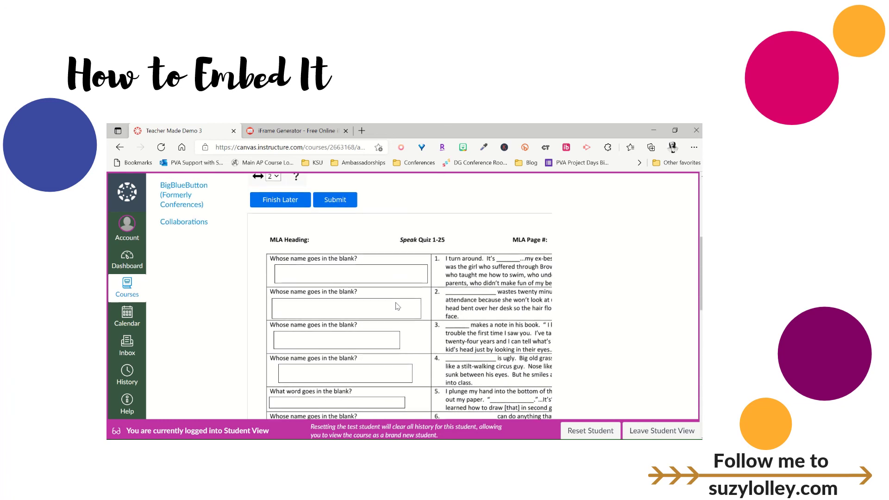
{"action": "scroll", "coordinate": [392, 303], "scroll_direction": "down", "scroll_amount": 5}
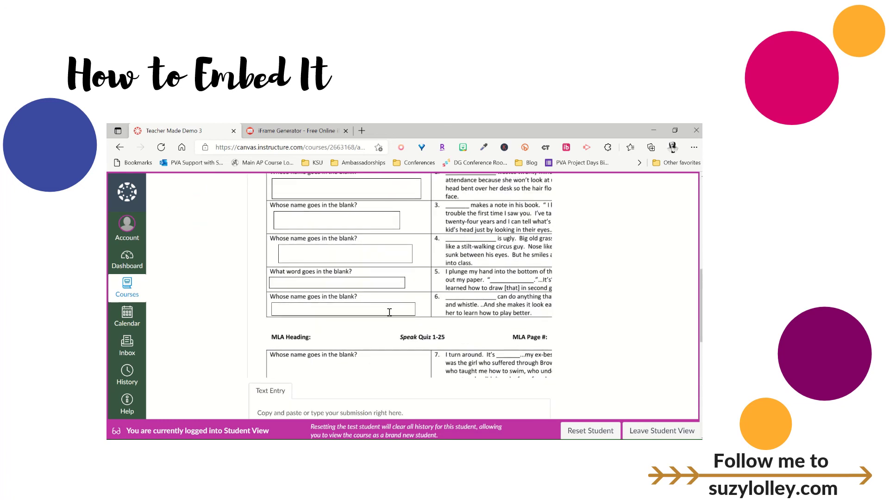
{"action": "left_click", "coordinate": [302, 356]}
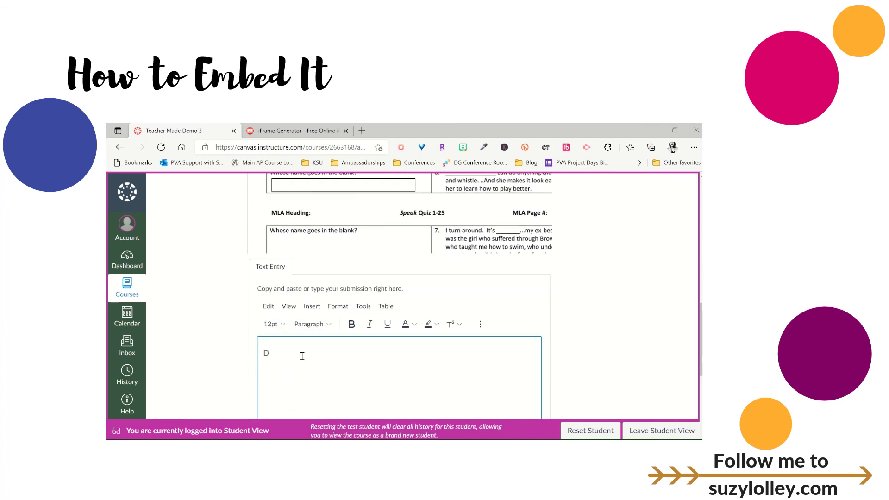
{"action": "scroll", "coordinate": [324, 301], "scroll_direction": "up", "scroll_amount": 6}
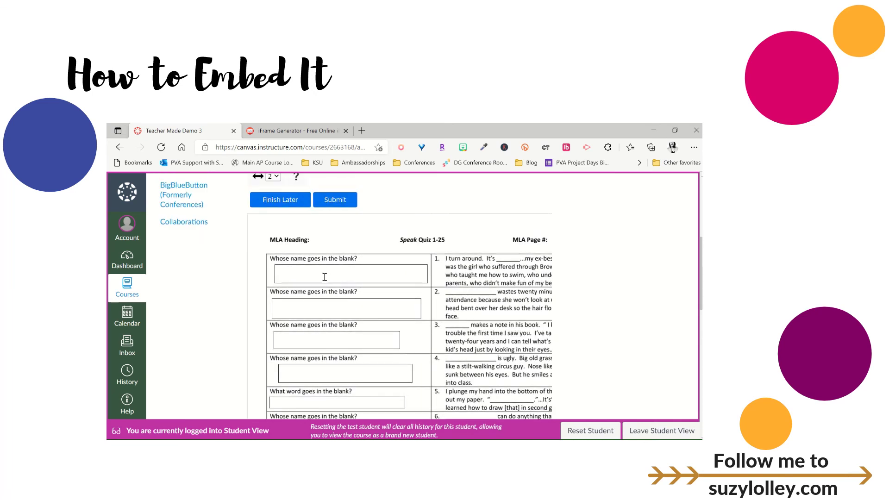
{"action": "left_click", "coordinate": [324, 277]}
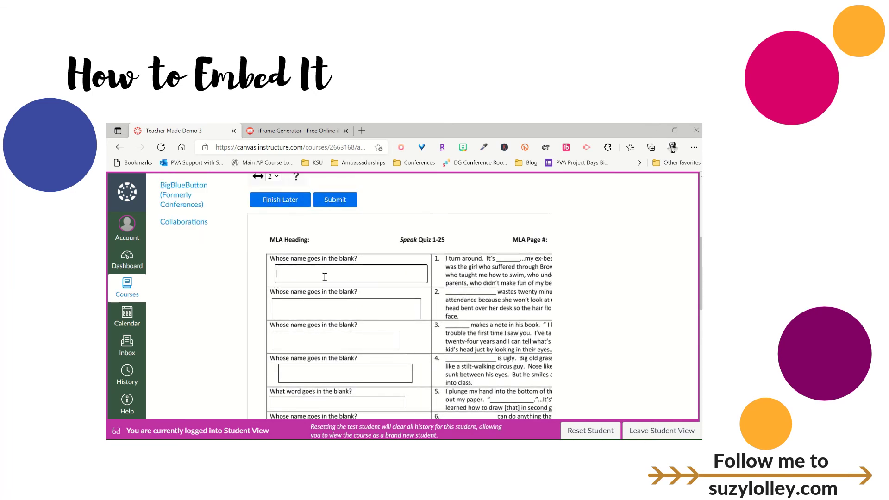
{"action": "left_click", "coordinate": [313, 305]}
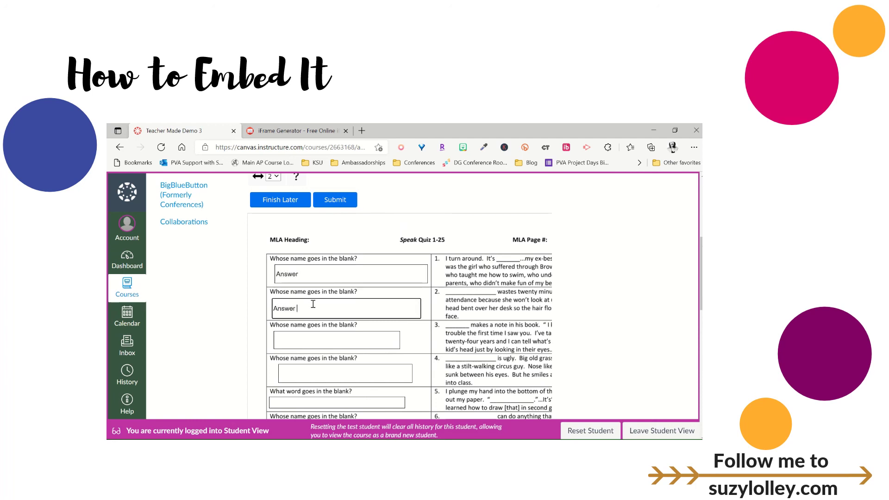
{"action": "left_click", "coordinate": [339, 201]}
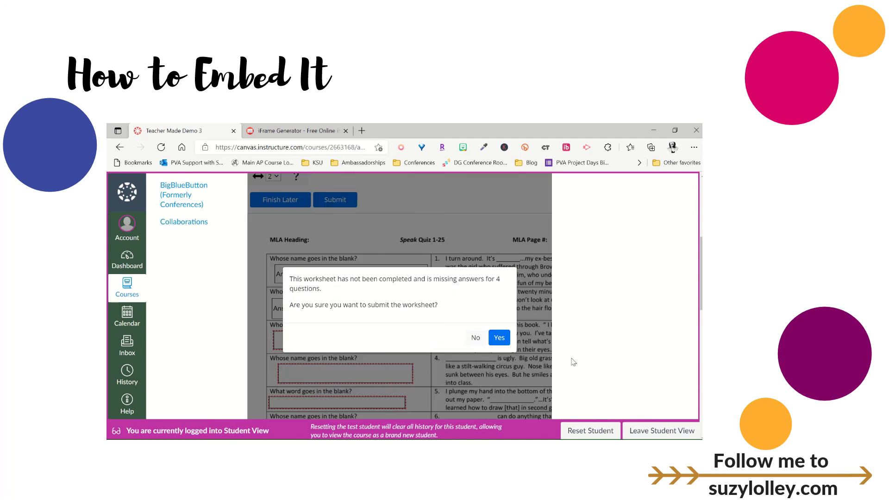
{"action": "left_click", "coordinate": [499, 339]}
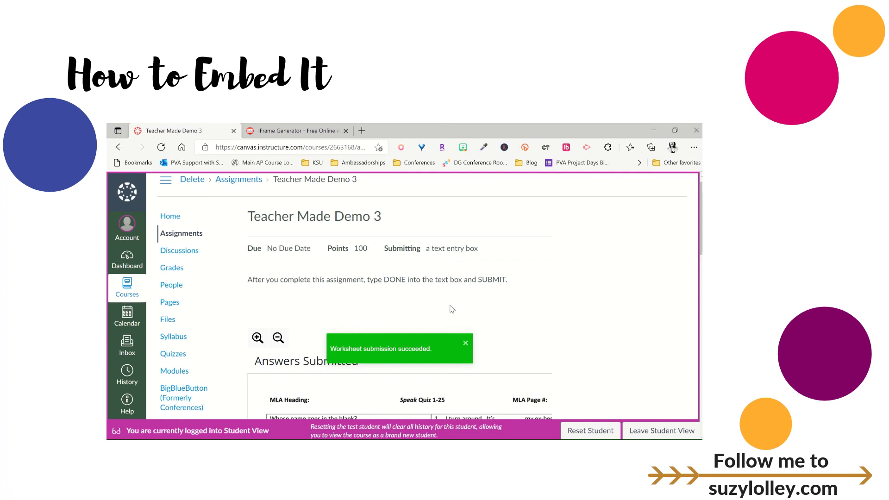
Step: Submit the assignment's text entry
{"action": "scroll", "coordinate": [451, 308], "scroll_direction": "down", "scroll_amount": 10}
{"action": "scroll", "coordinate": [579, 310], "scroll_direction": "down", "scroll_amount": 1}
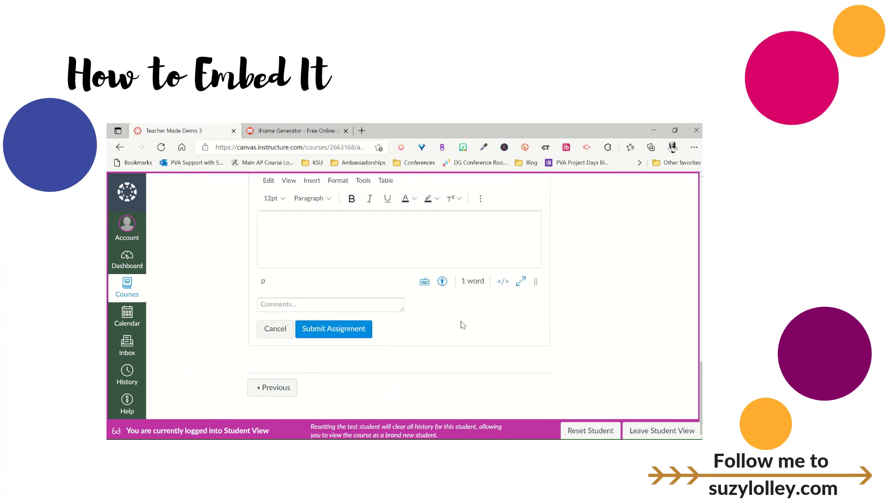
{"action": "left_click", "coordinate": [320, 328]}
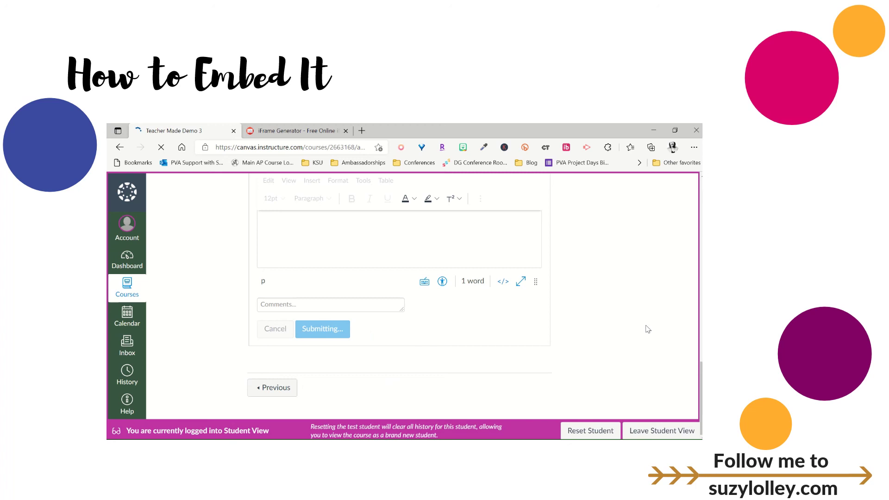